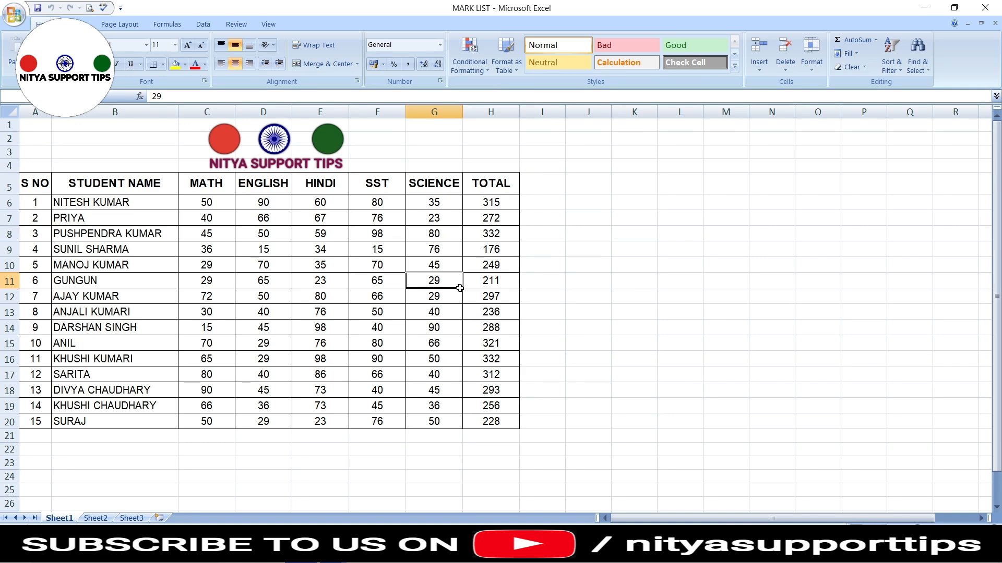
click(123, 201)
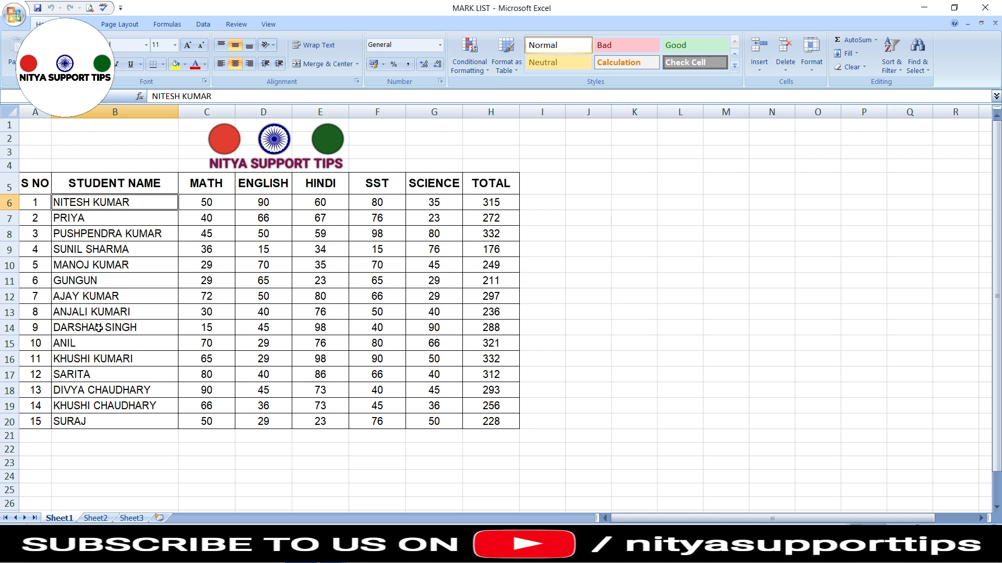
click(144, 238)
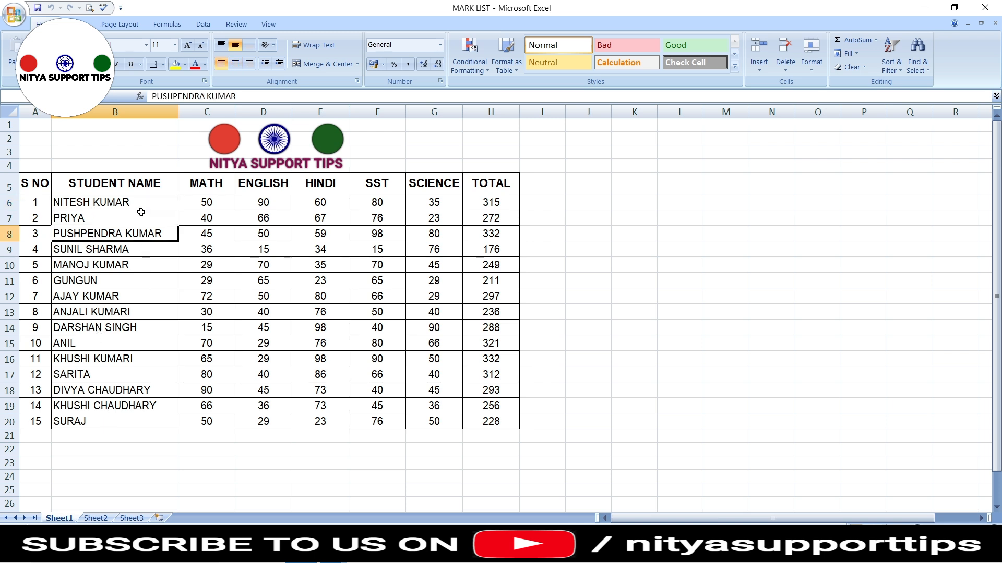
drag(143, 202, 147, 422)
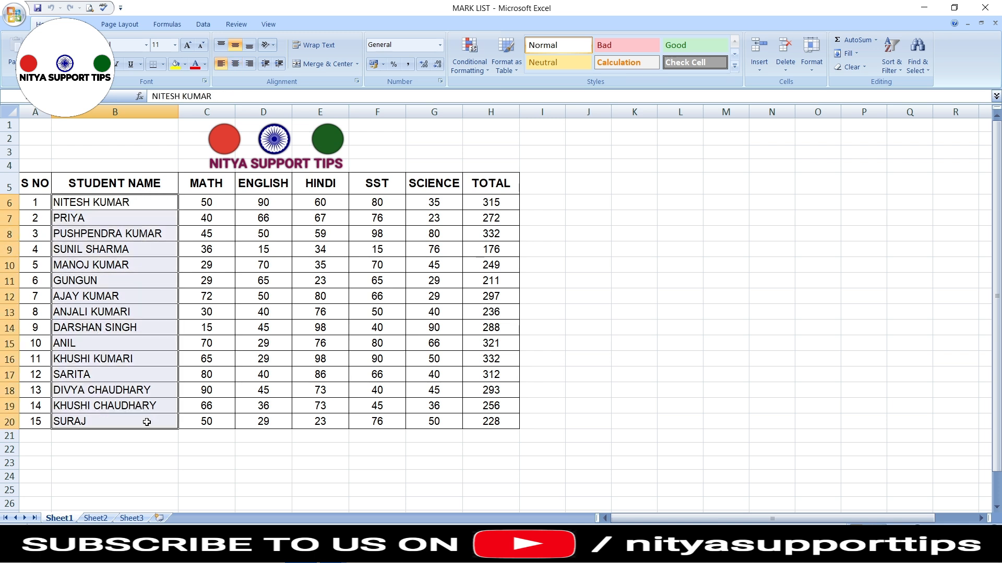
click(147, 422)
Sort only the STUDENT NAME entries in B6:B20 from A to Z, continuing with the current selection, and undo the sort.
drag(141, 203, 138, 416)
drag(145, 203, 167, 415)
click(891, 63)
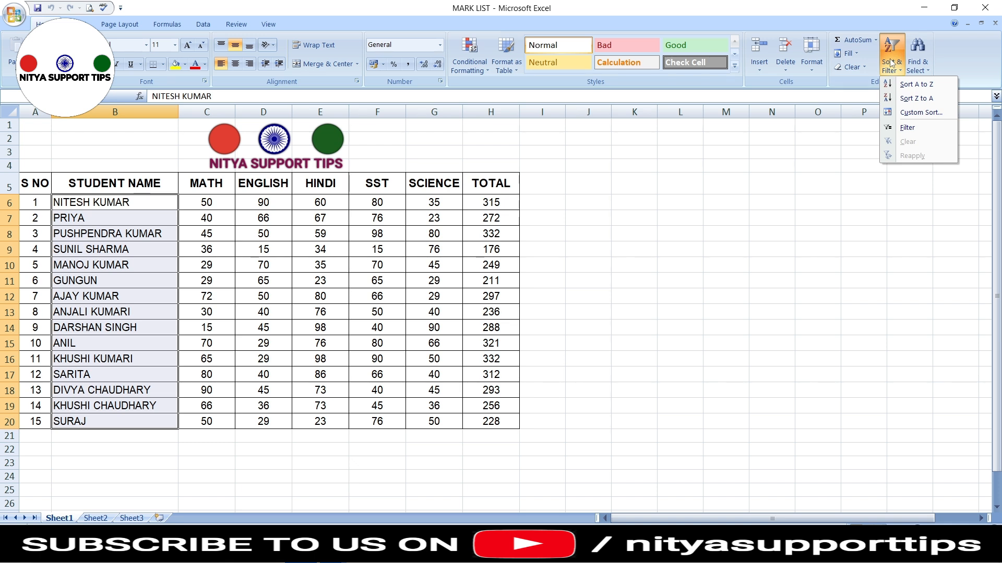
click(924, 86)
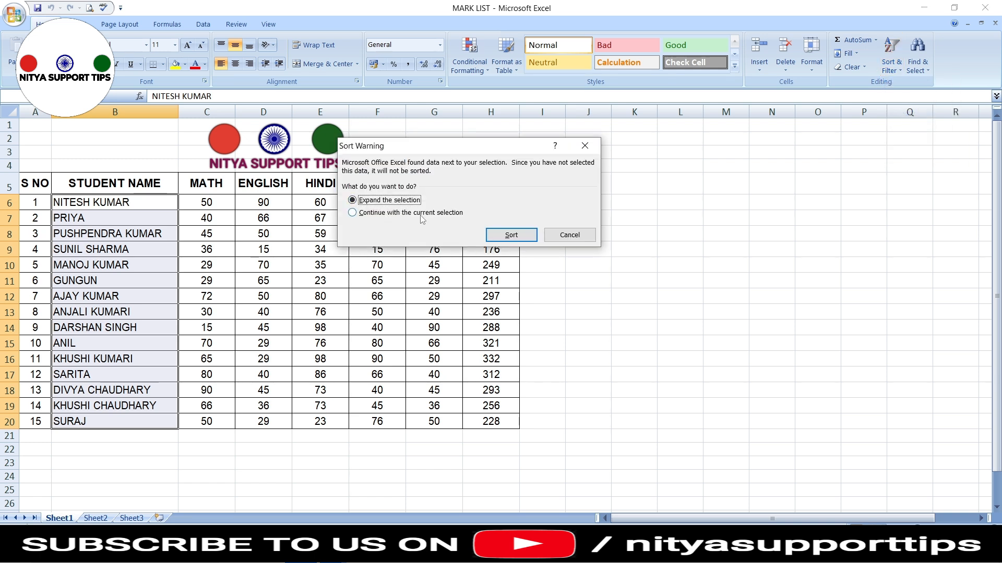
click(441, 213)
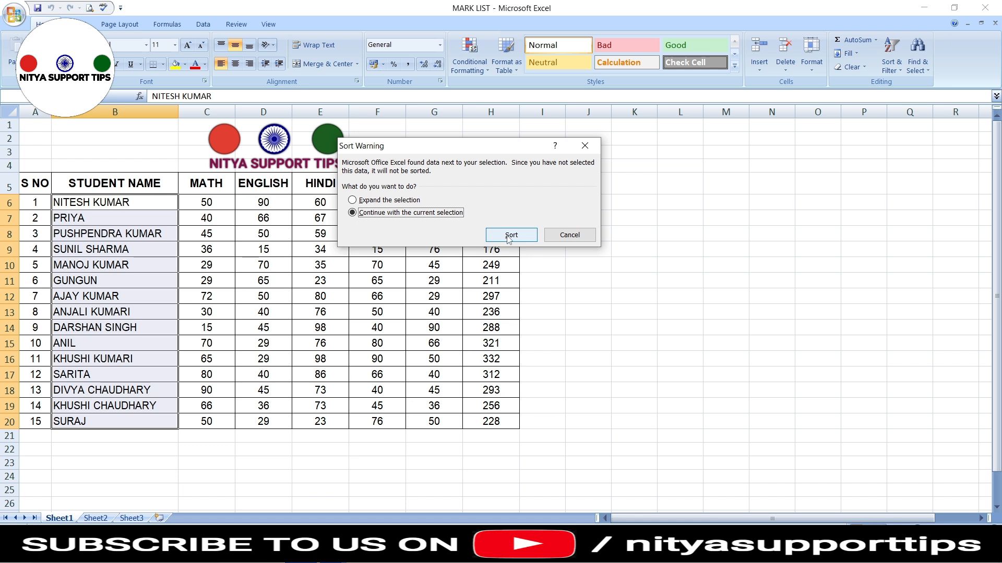
click(507, 234)
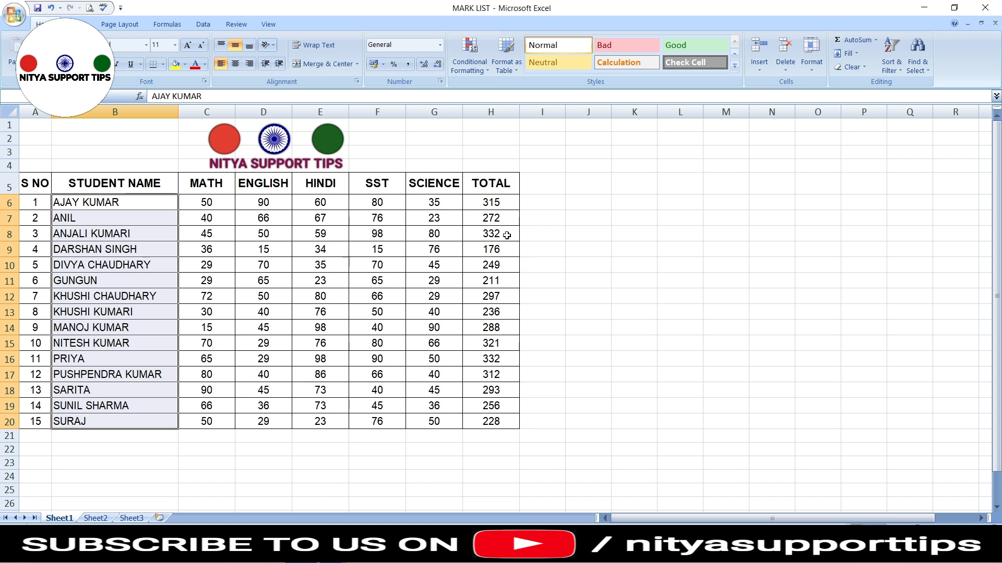
key(ctrl+z)
Sort only the STUDENT NAME entries from Z to A, continuing with the current selection, and undo the sort.
click(887, 70)
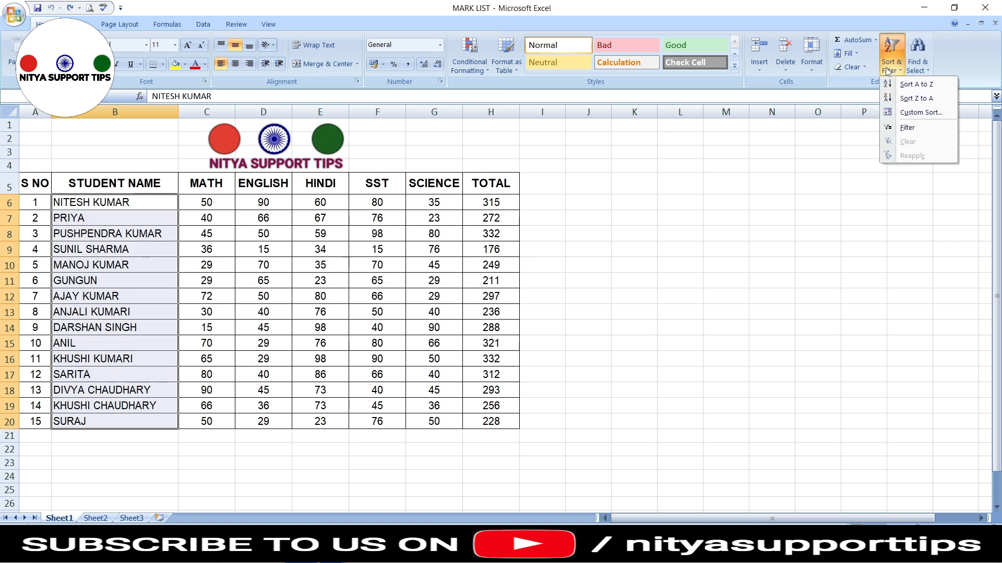
click(921, 101)
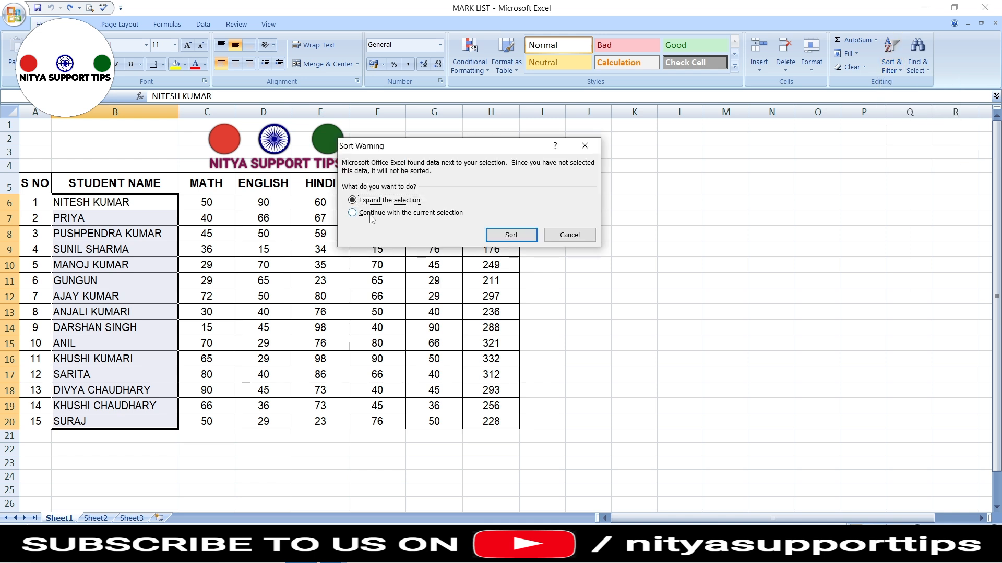
click(403, 214)
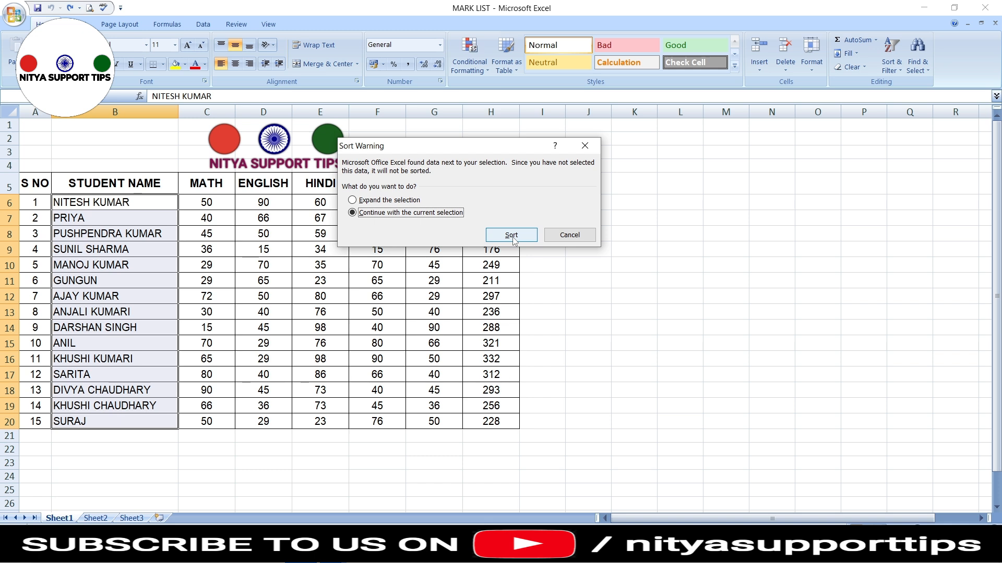
click(512, 236)
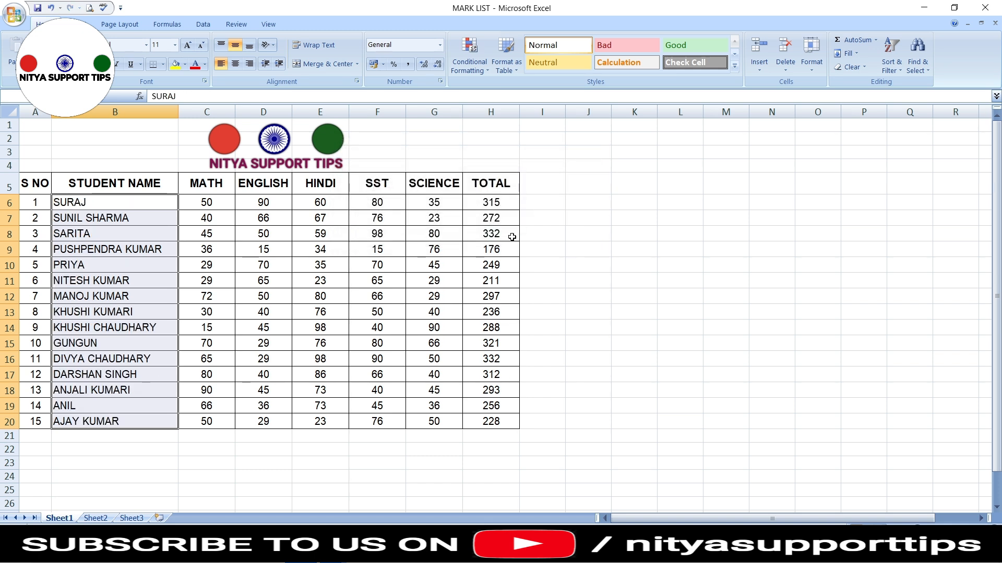
key(ctrl+z)
click(636, 309)
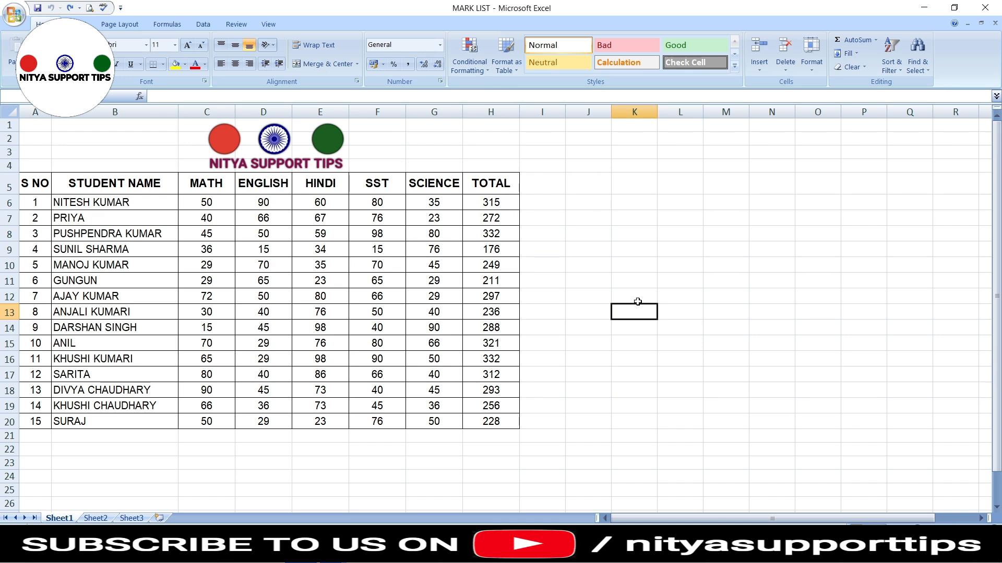
key(Left)
key(Left)
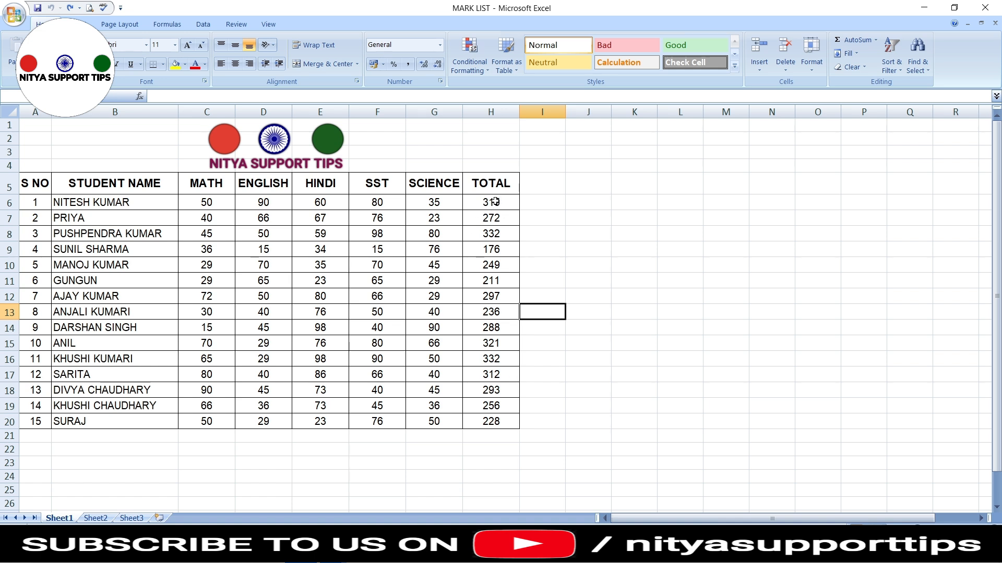
Sort the TOTAL values in H6:H20 from smallest to largest with the selection expanded to the whole table, and undo the sort.
drag(489, 202, 509, 424)
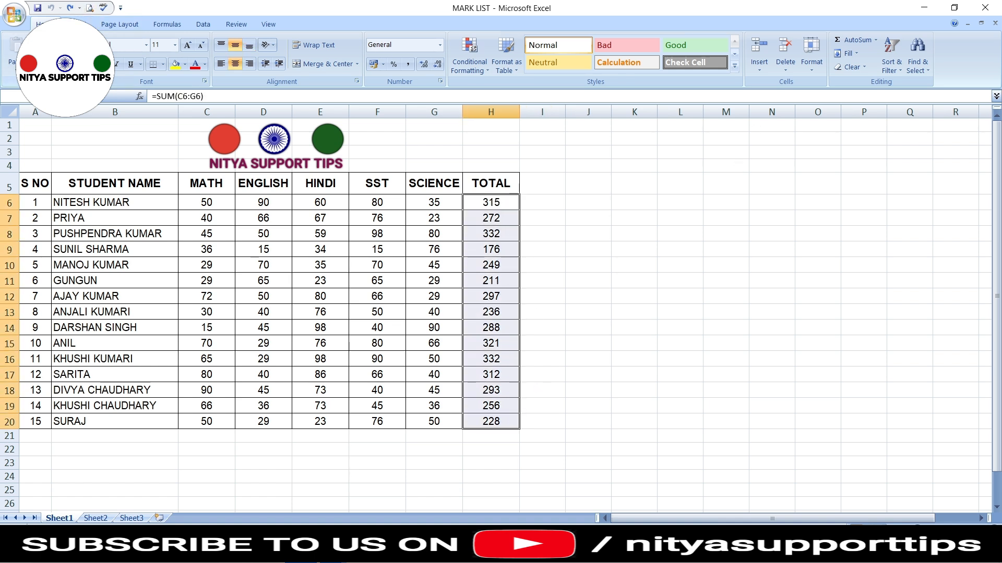
click(892, 60)
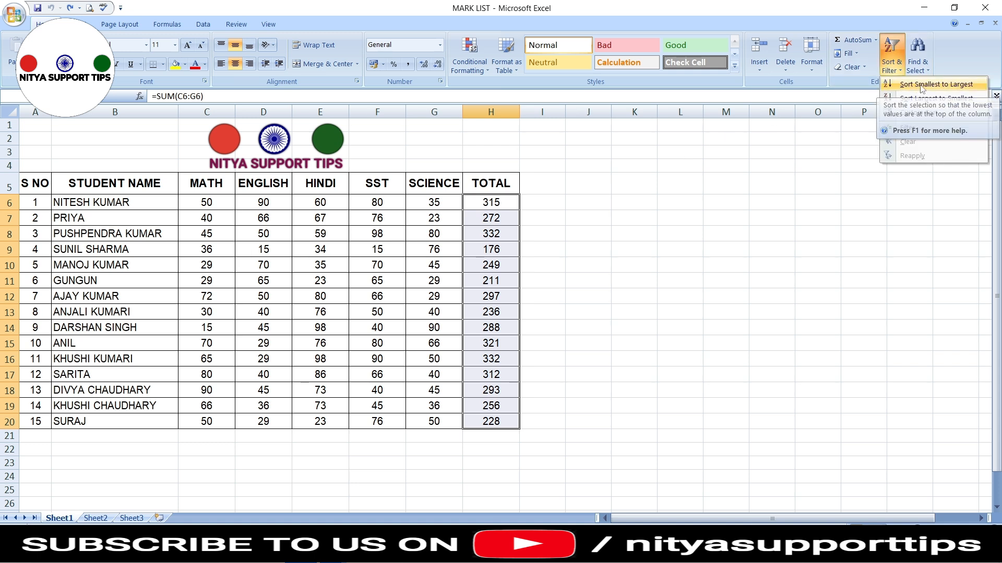
click(952, 86)
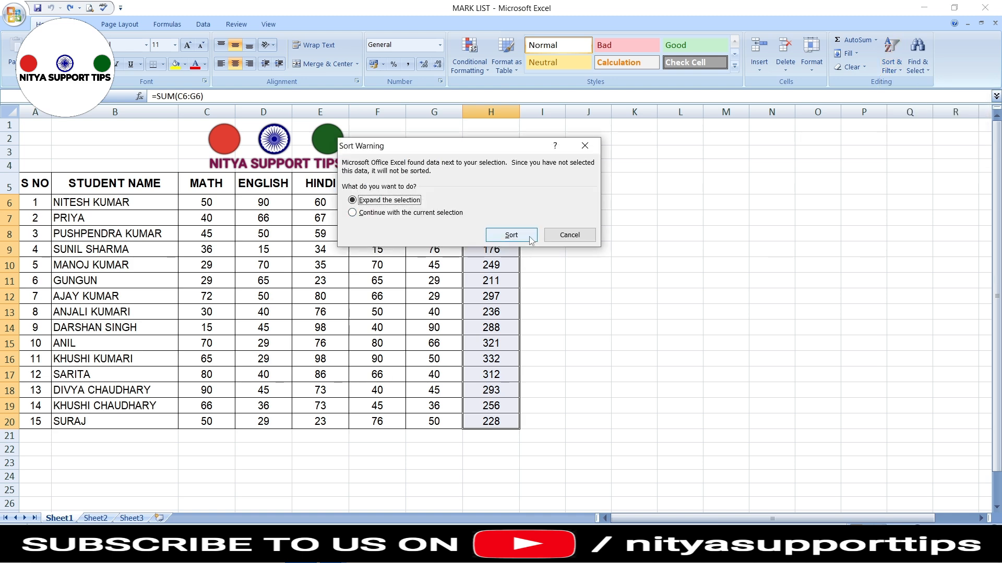
click(512, 235)
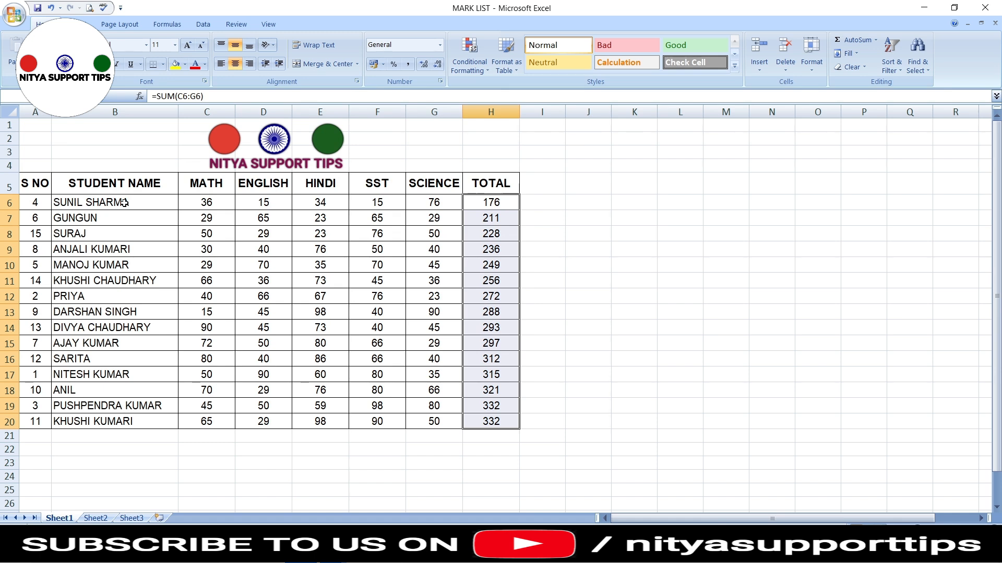
key(ctrl+z)
Sort the TOTAL column from largest to smallest, expanding the selection so each student's whole row moves along.
click(891, 68)
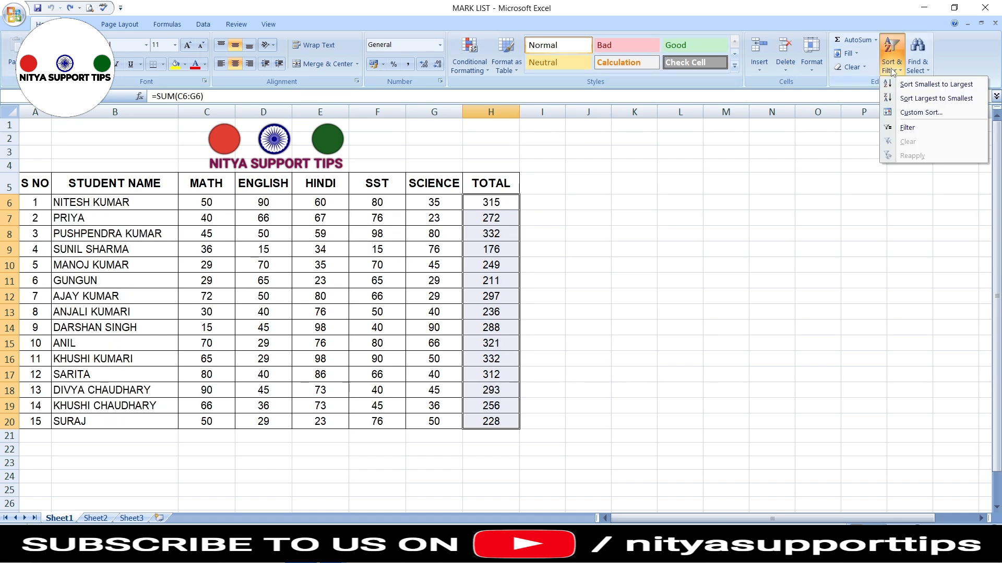
click(909, 99)
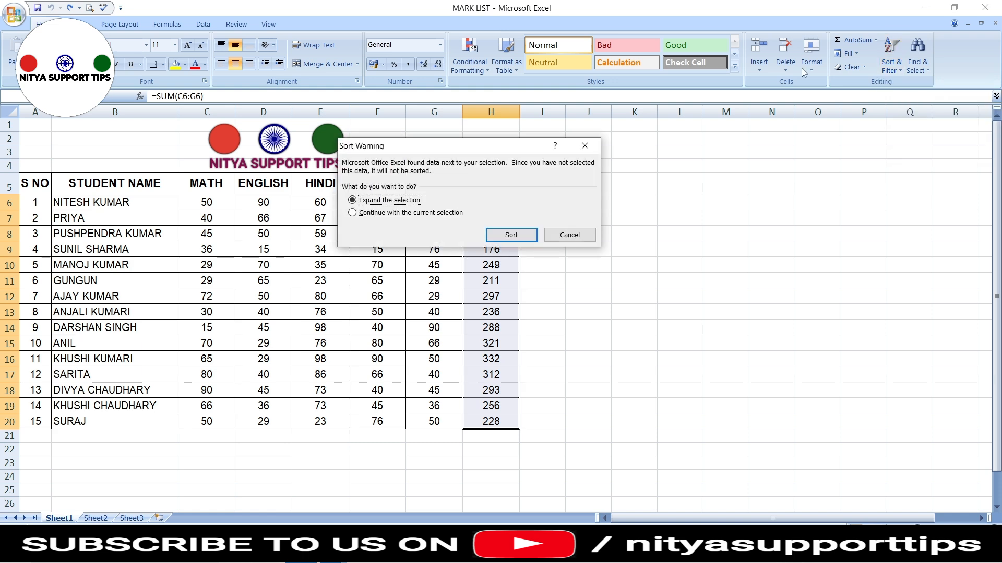
click(512, 235)
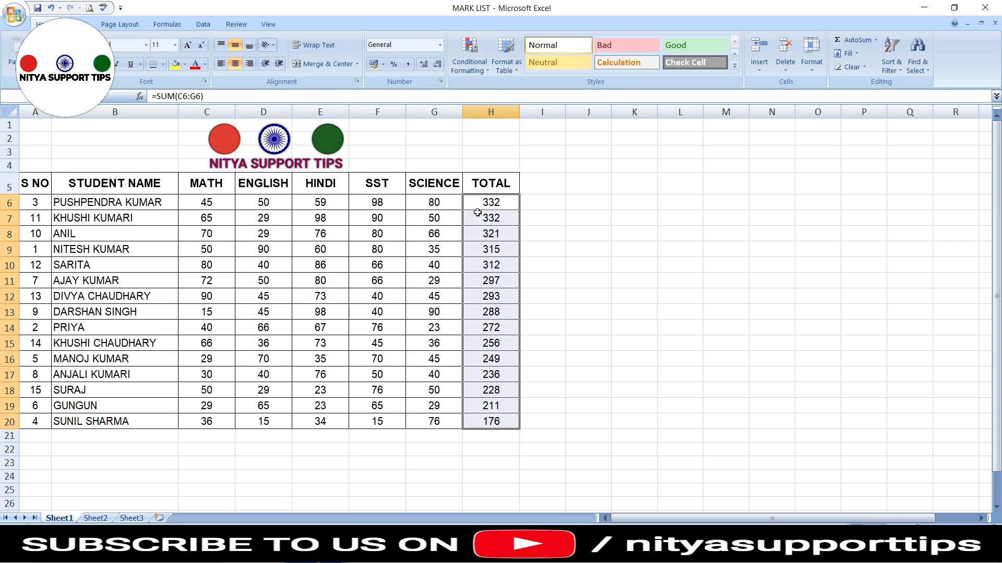
click(342, 323)
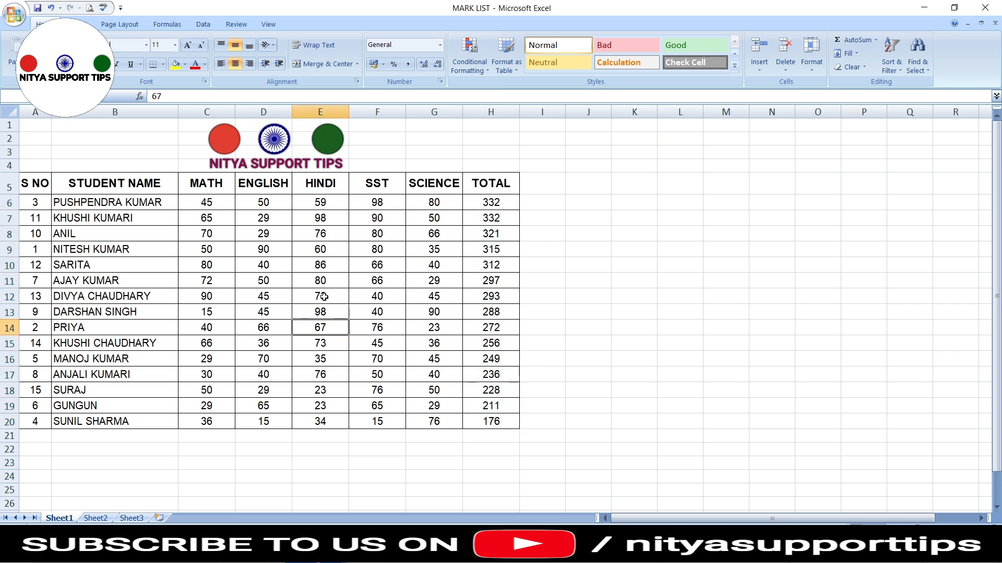
click(172, 217)
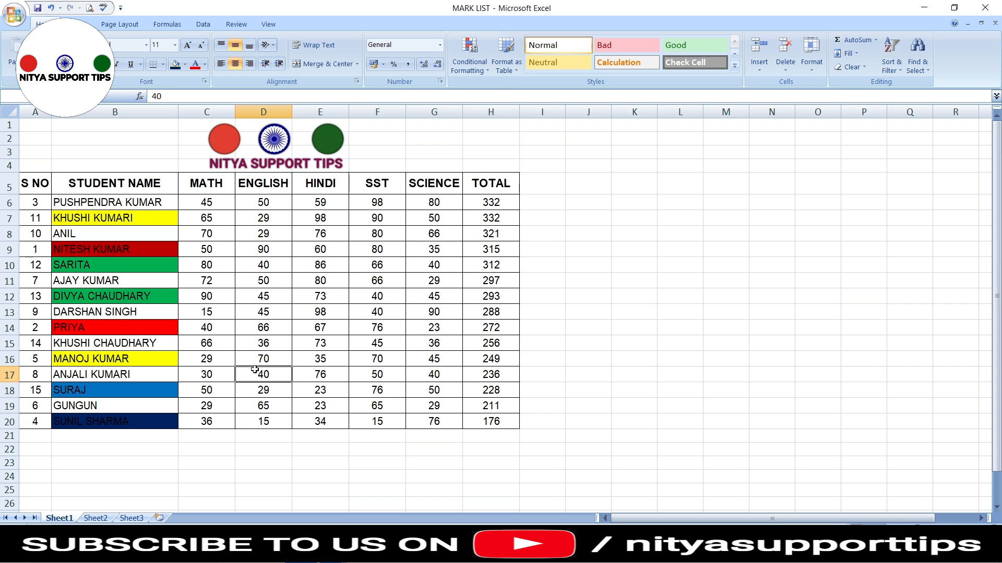
Apply a custom sort to the mark list by STUDENT NAME on Cell Color, with red cells On Top.
drag(107, 203, 125, 419)
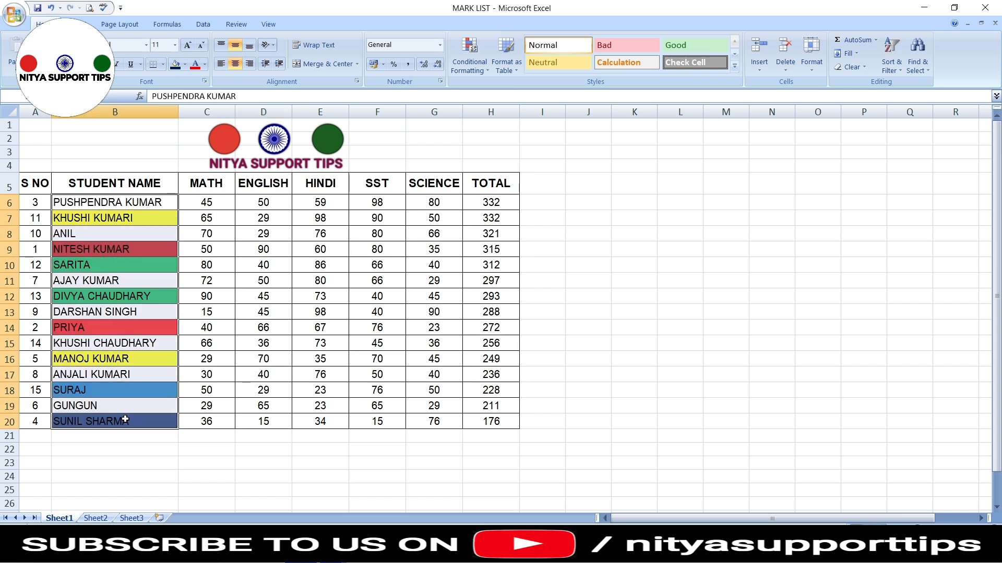
click(891, 57)
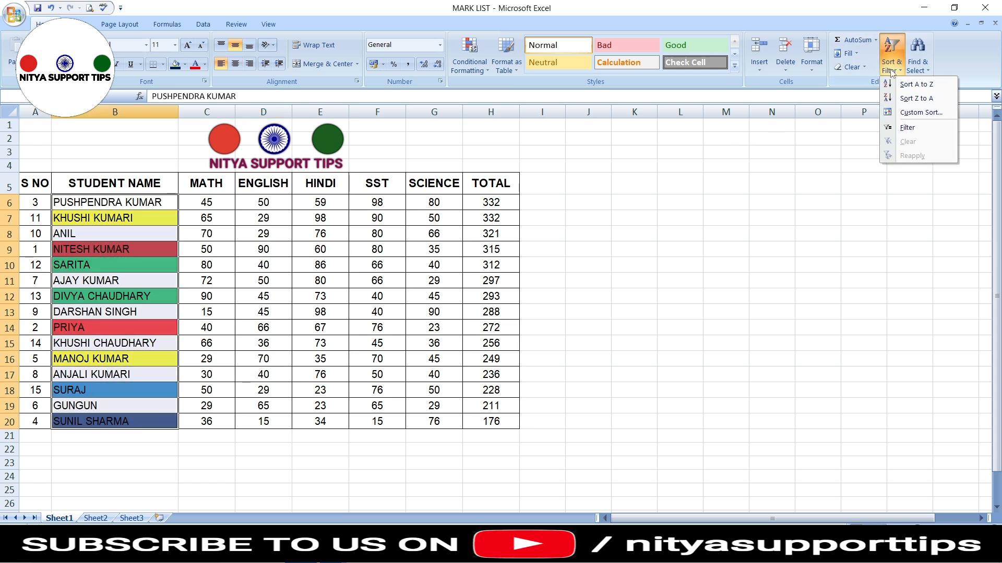
click(921, 112)
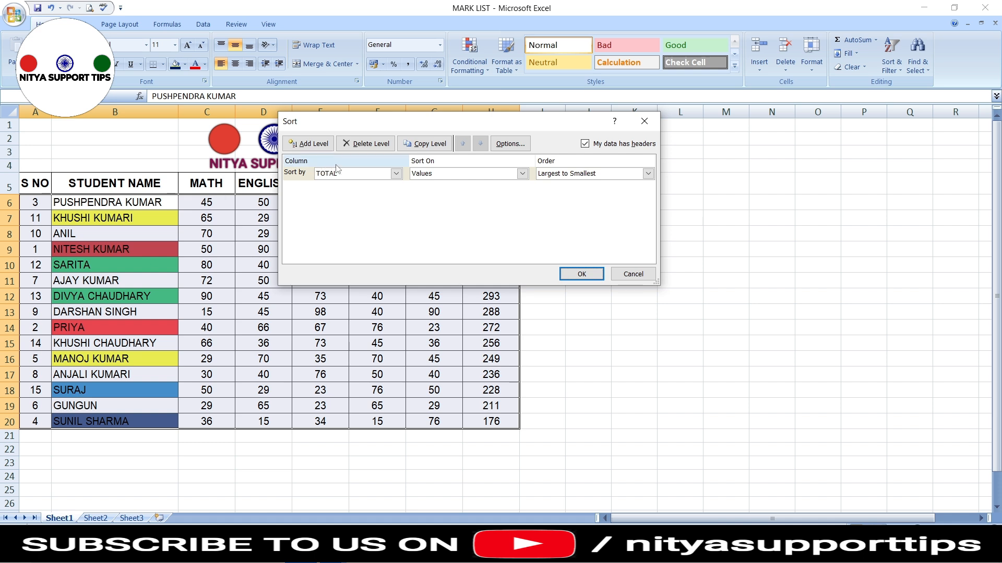
click(396, 173)
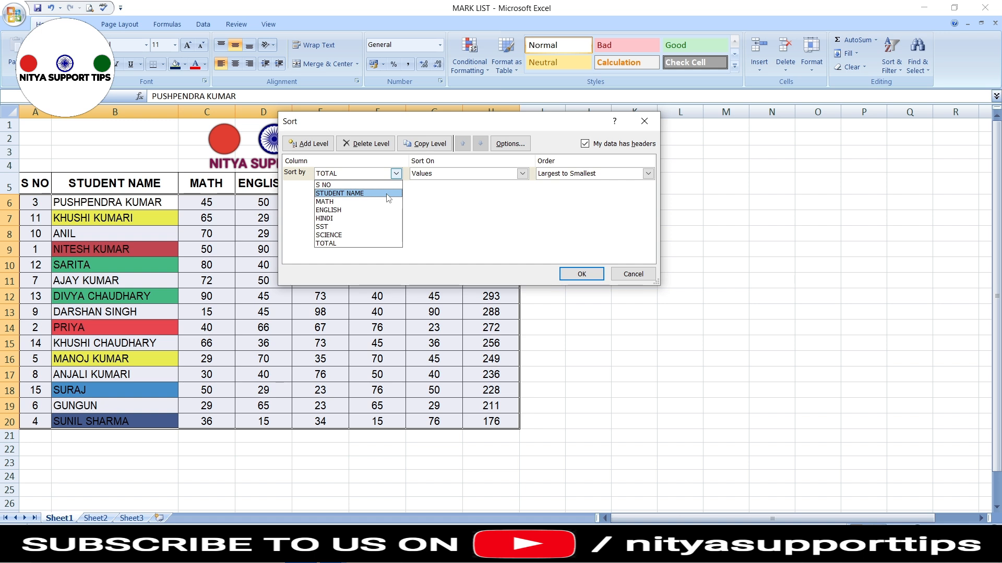
click(389, 193)
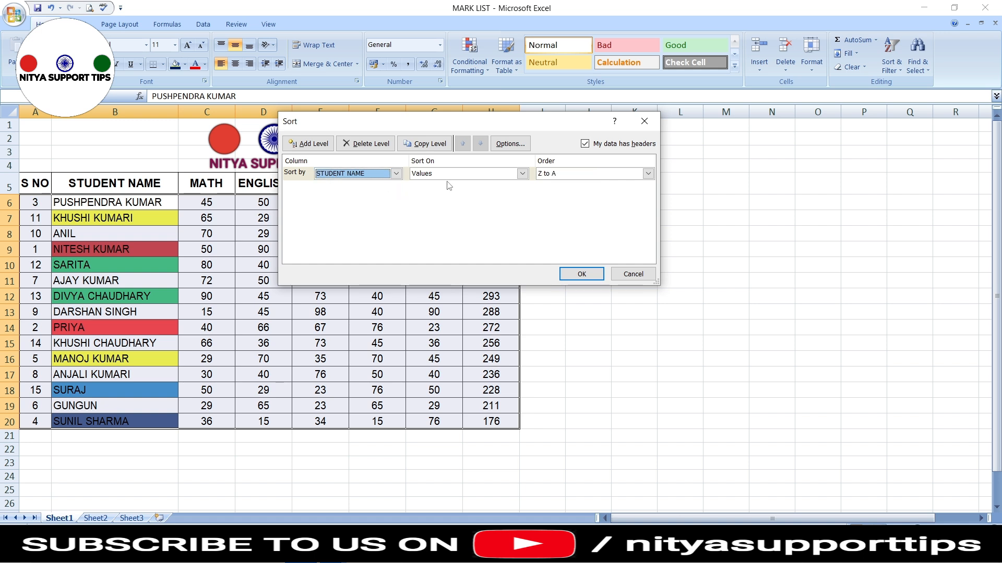
click(501, 175)
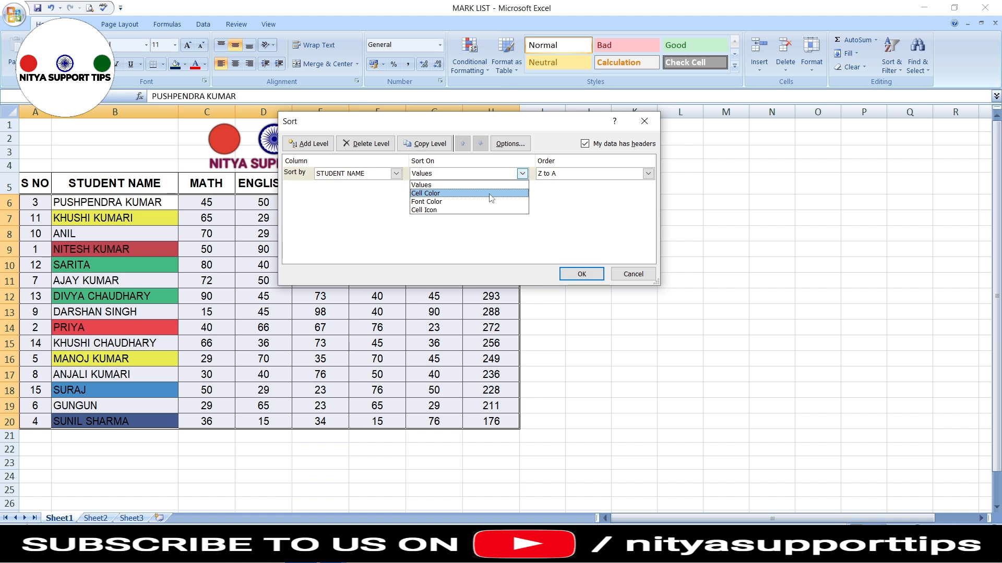
click(490, 193)
click(591, 175)
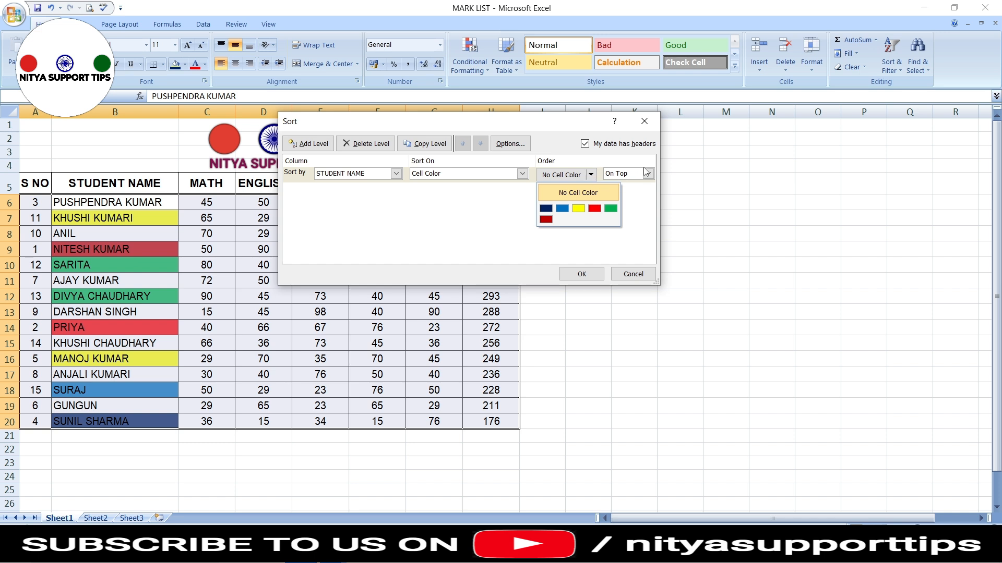
click(594, 209)
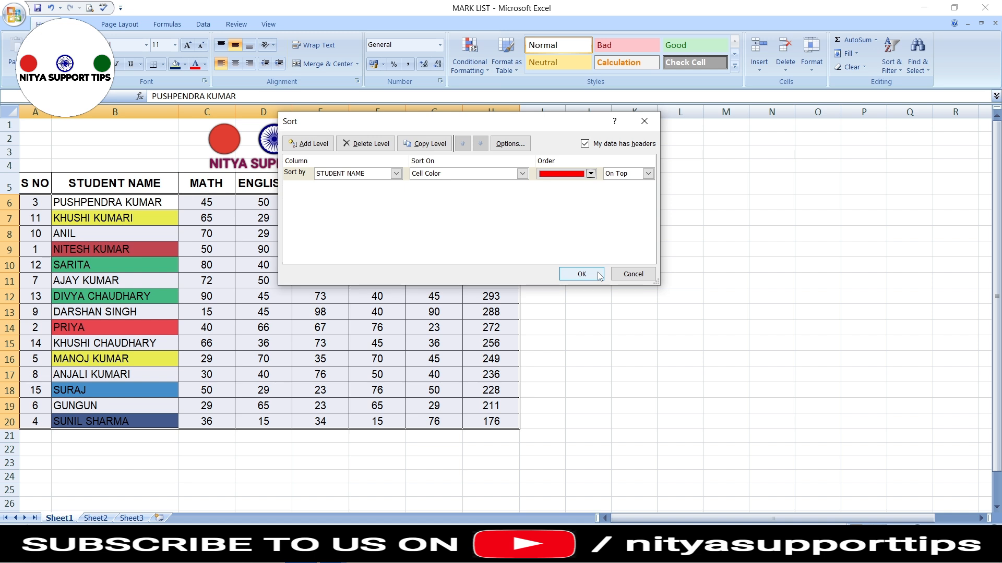
click(581, 274)
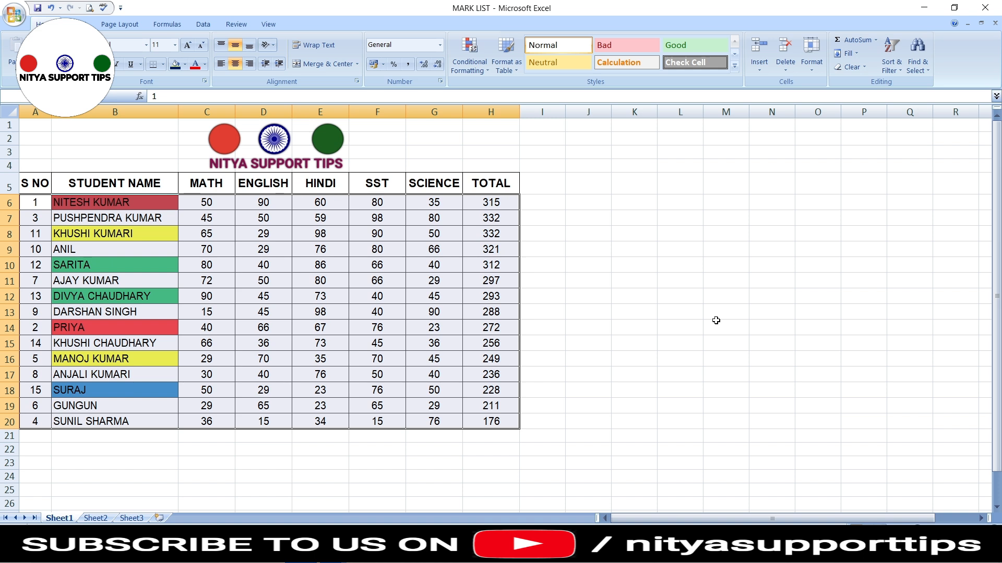
click(501, 296)
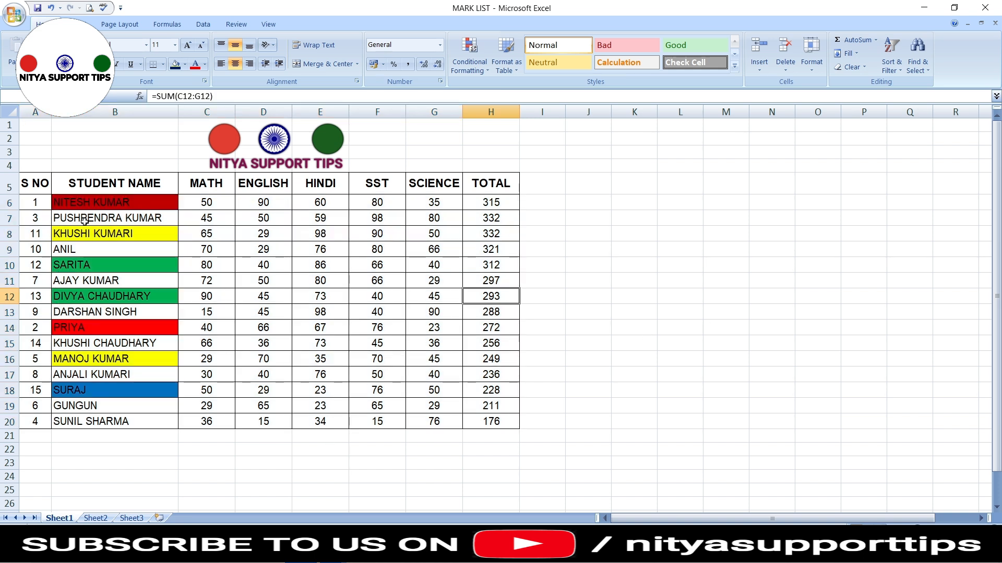
click(105, 201)
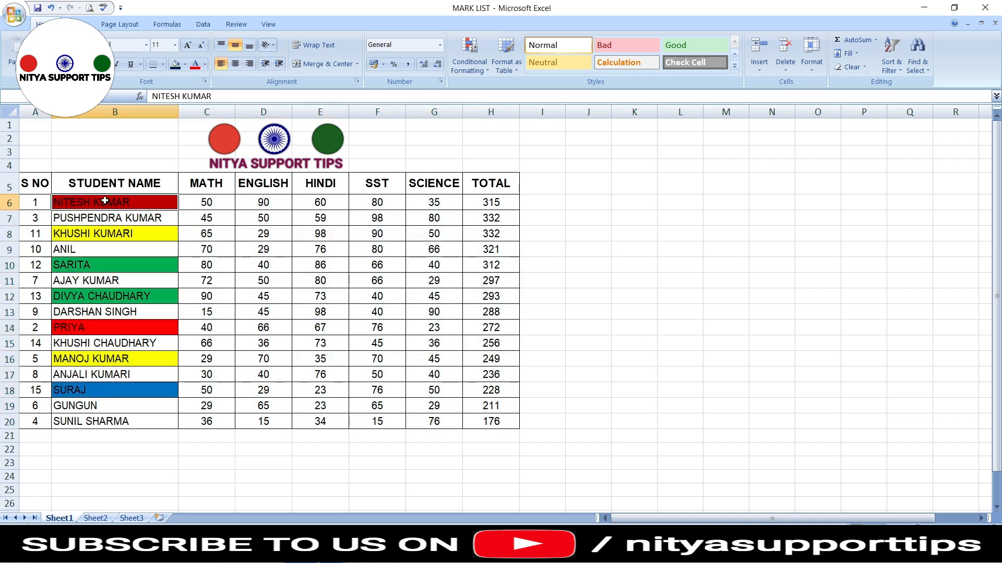
click(263, 374)
Custom sort A6:H20 by STUDENT NAME on Cell Color, with the dark red cells On Bottom, and check the first and last rows.
click(53, 203)
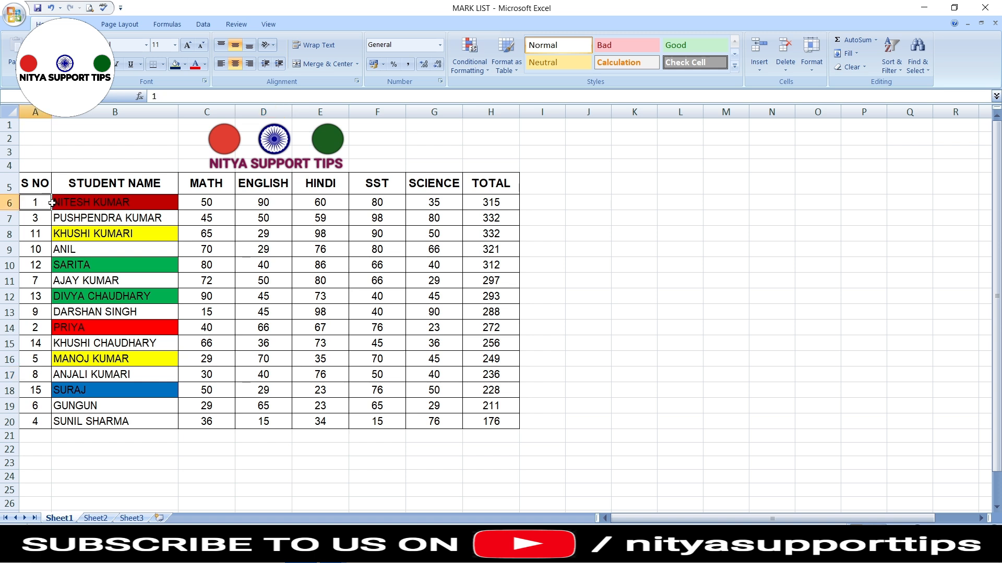
drag(53, 204, 493, 421)
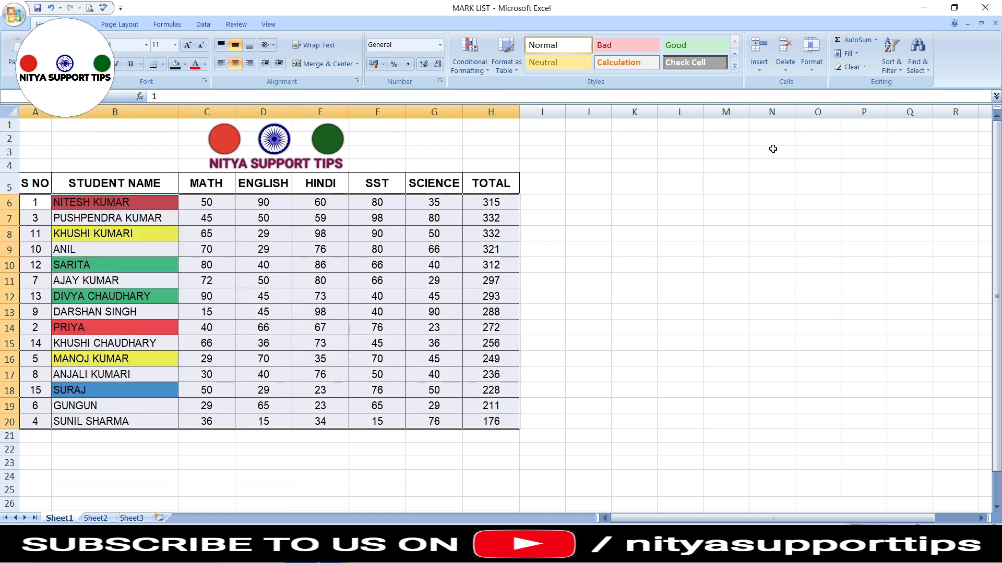
click(891, 52)
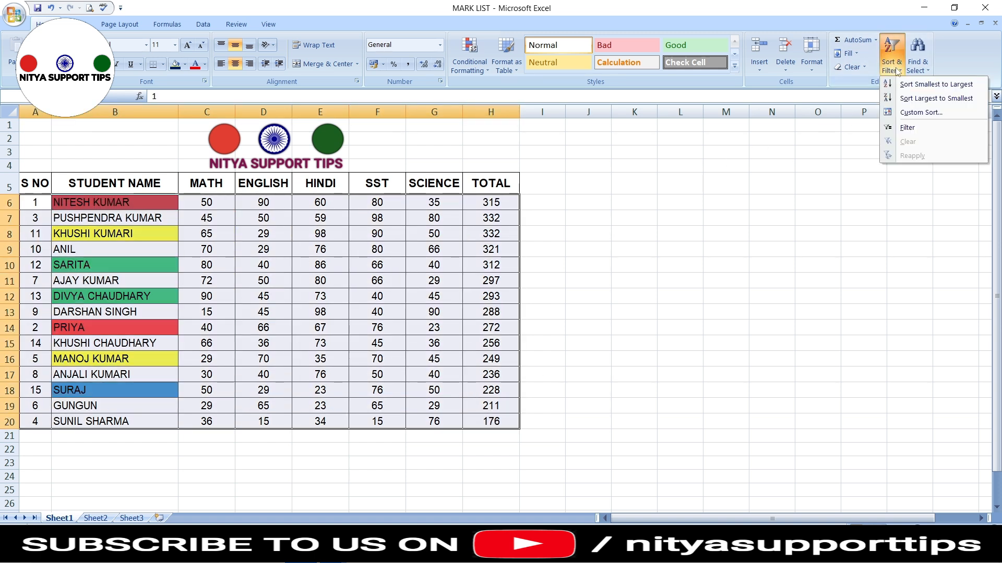
click(921, 113)
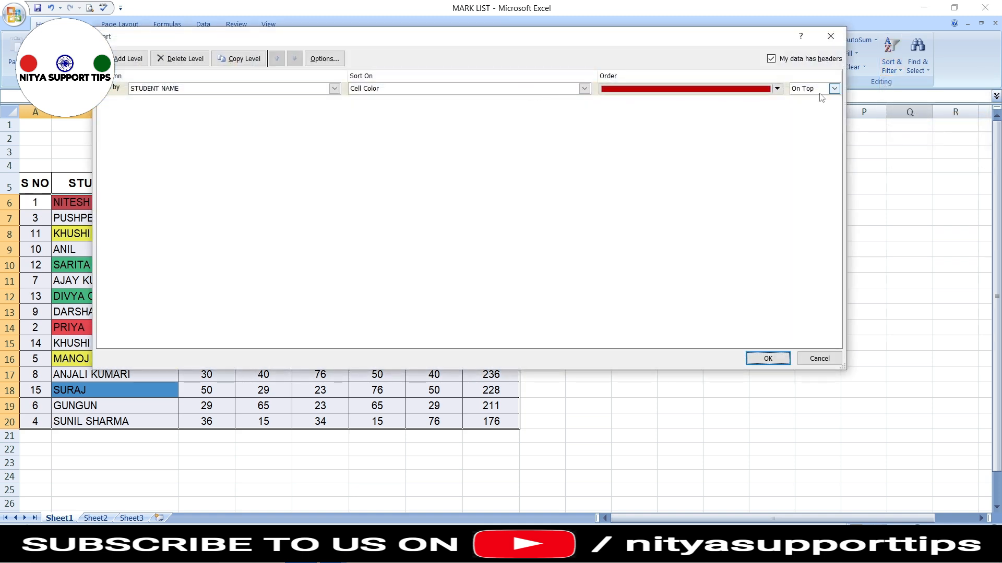
click(834, 89)
click(825, 107)
click(769, 363)
click(106, 202)
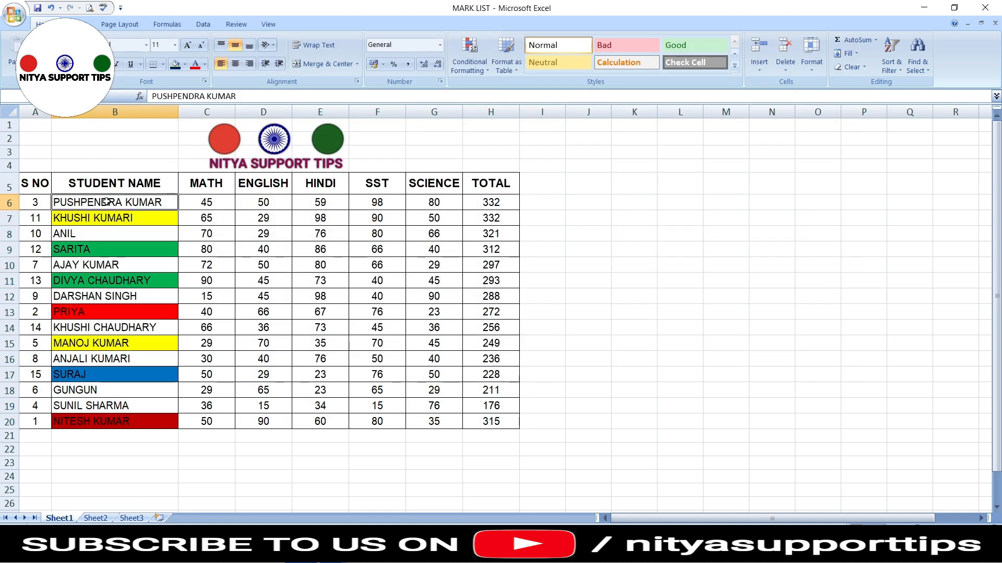
click(85, 426)
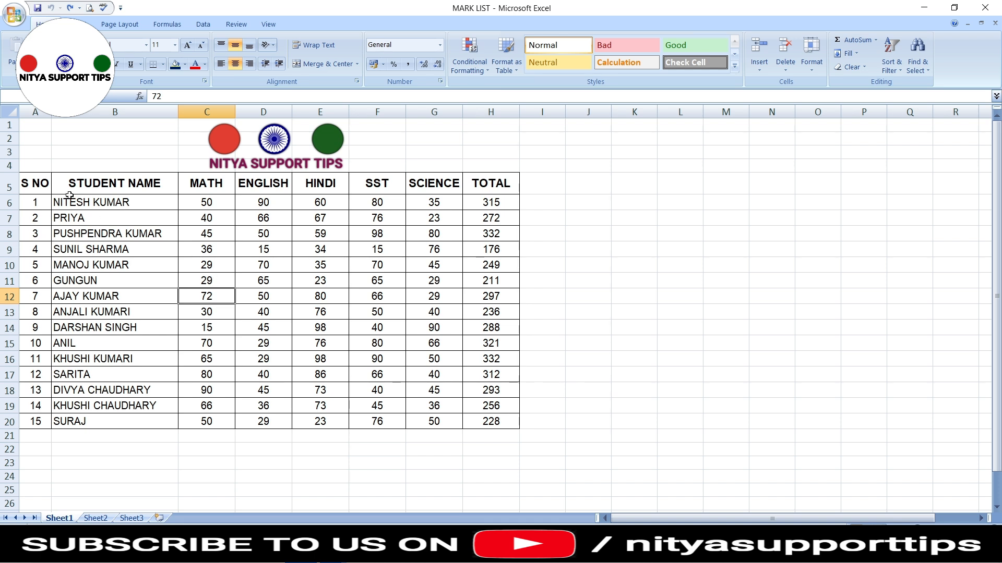
Add filters to the header row from S NO to TOTAL, look at the S NO filter options, and undo the filters.
drag(40, 183, 480, 189)
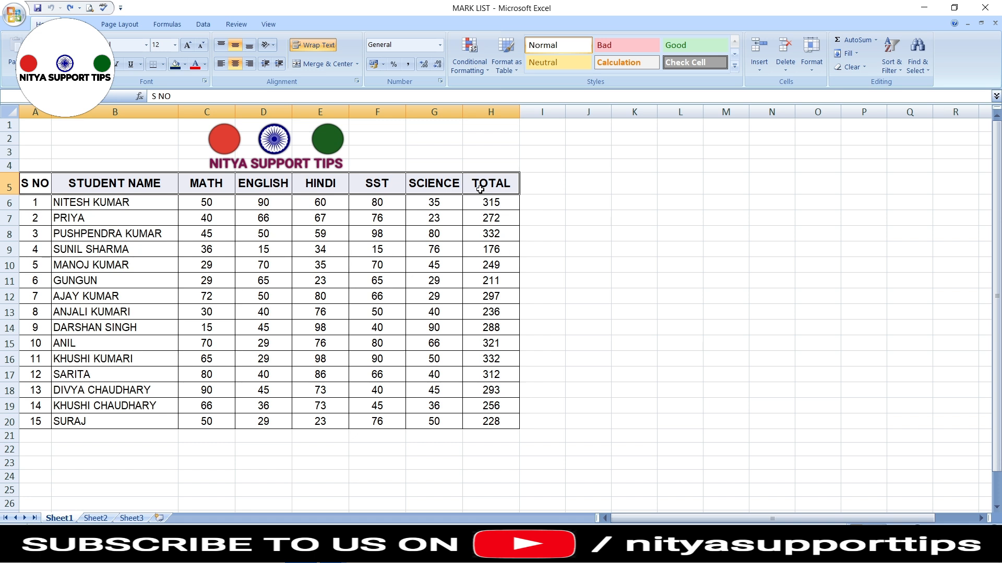
click(892, 65)
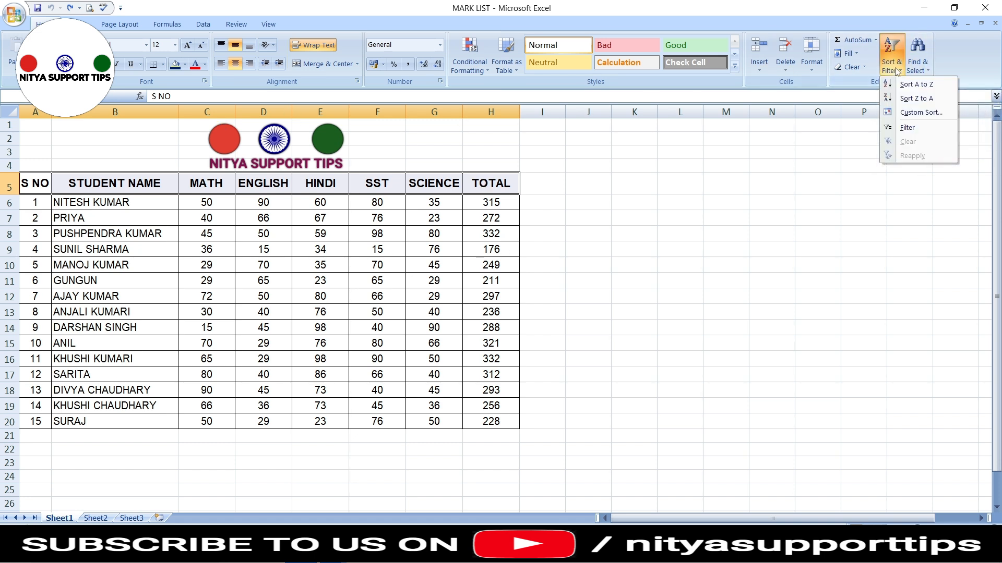
click(906, 131)
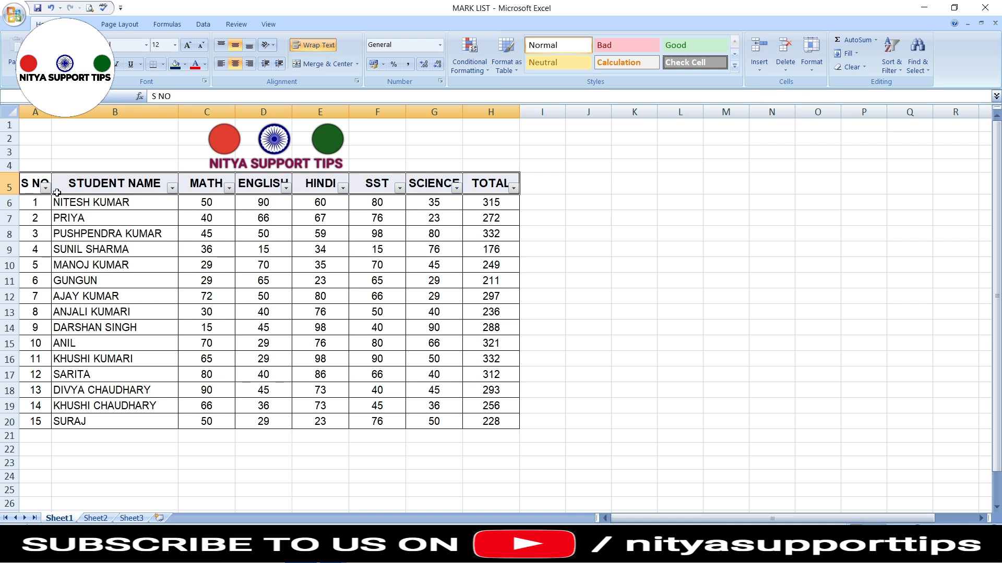
click(83, 196)
click(46, 188)
key(Escape)
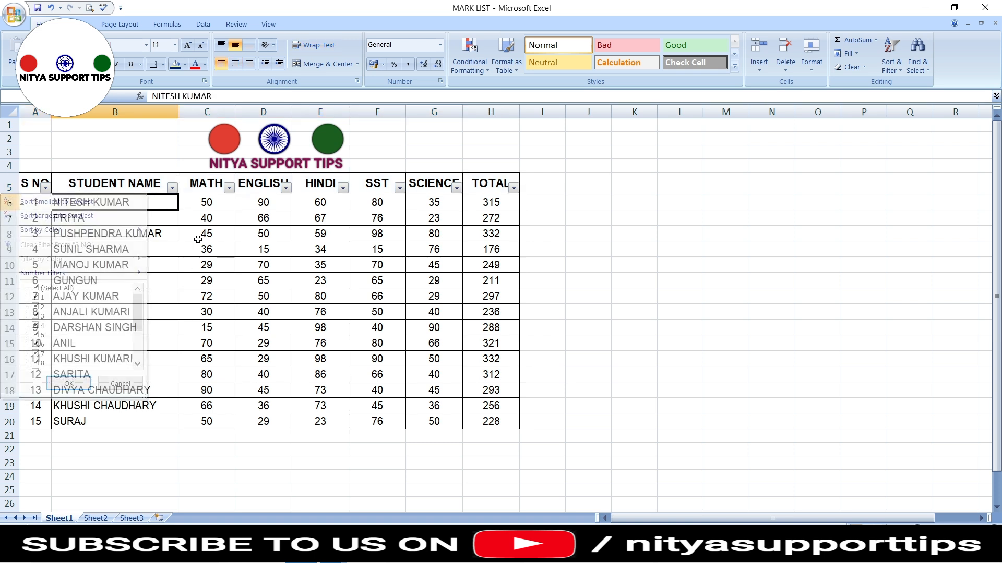
key(ctrl+z)
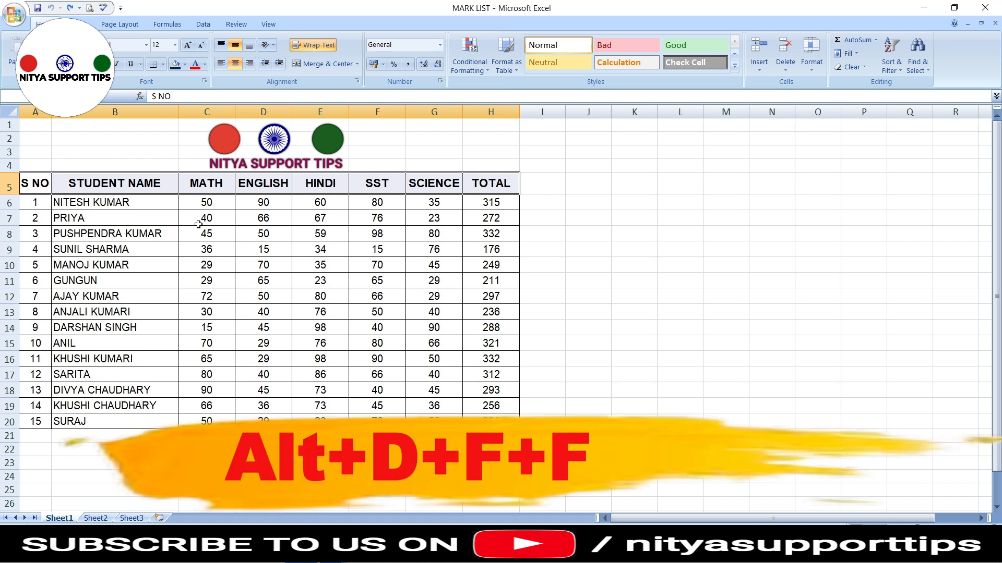
Turn the header row filters on and off again.
key(alt+d)
key(f)
key(f)
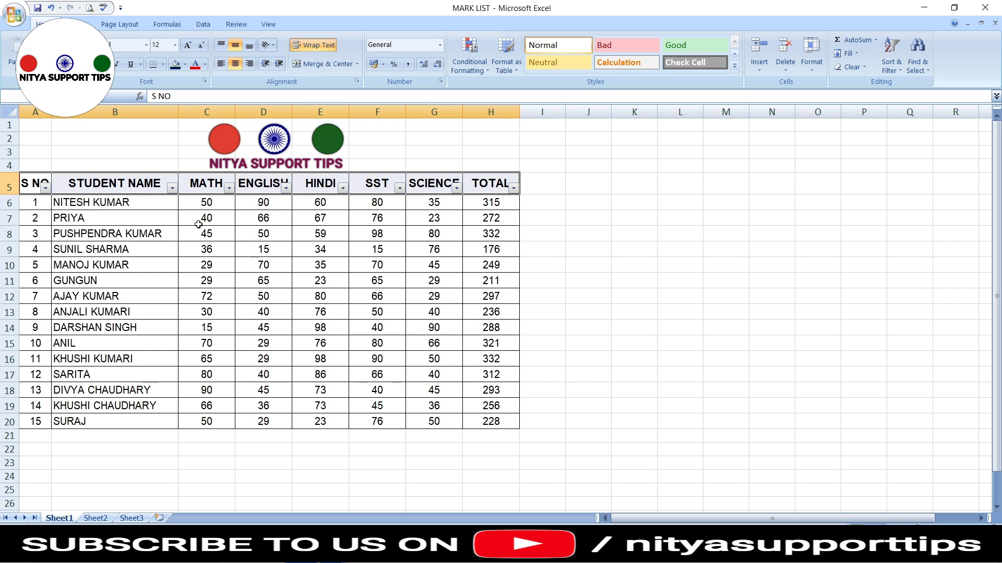
key(alt+d)
key(f)
key(f)
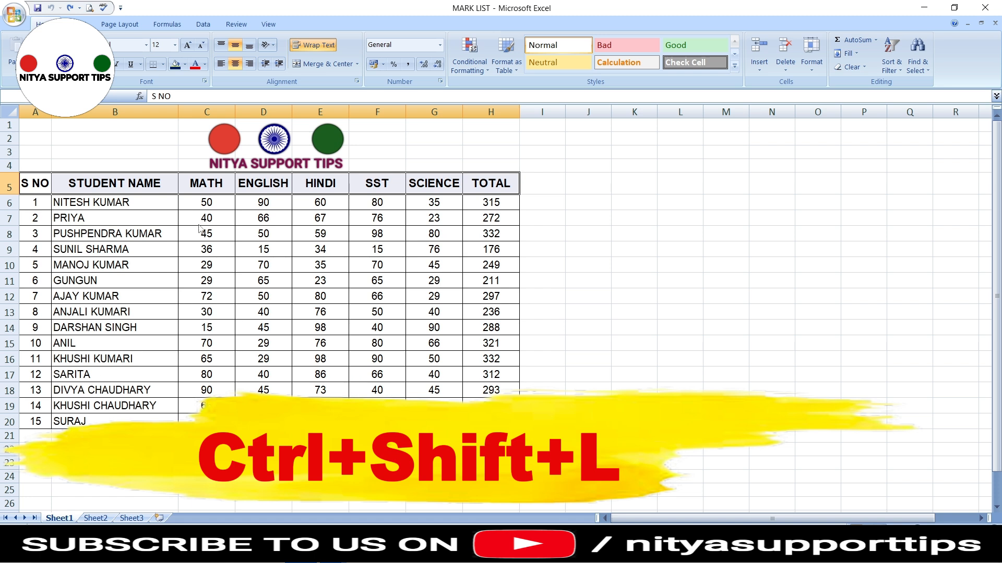
Switch the filters back on for the header row A5:H5 of the mark list.
key(ctrl+shift+l)
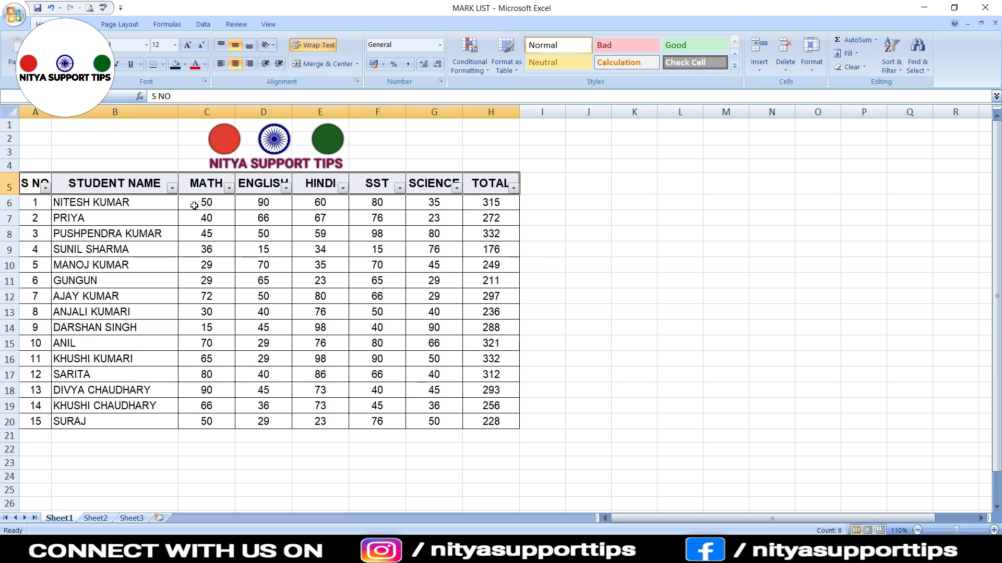
click(183, 268)
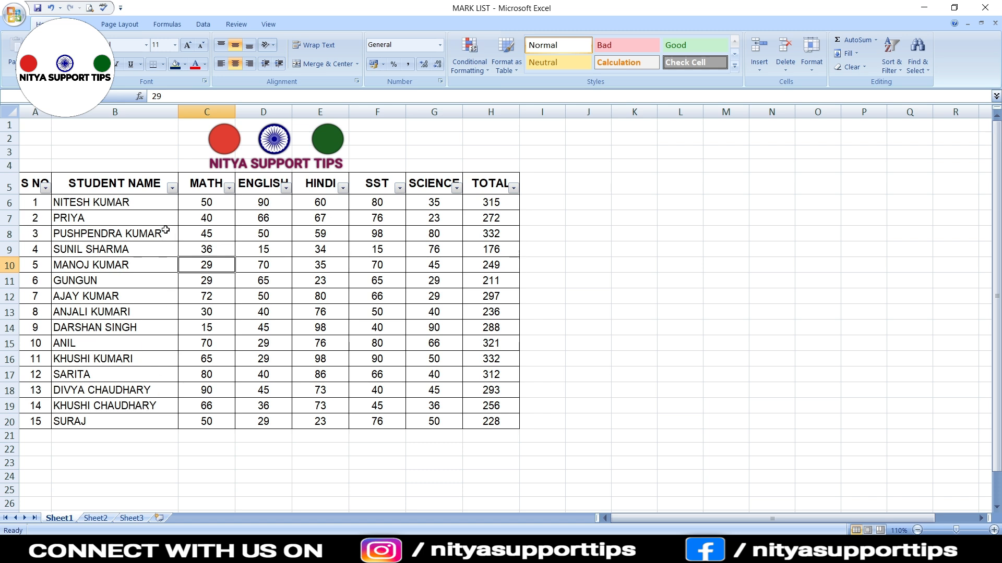
Enlarge the STUDENT NAME filter list and filter the table to show only the student with S NO 6.
click(172, 189)
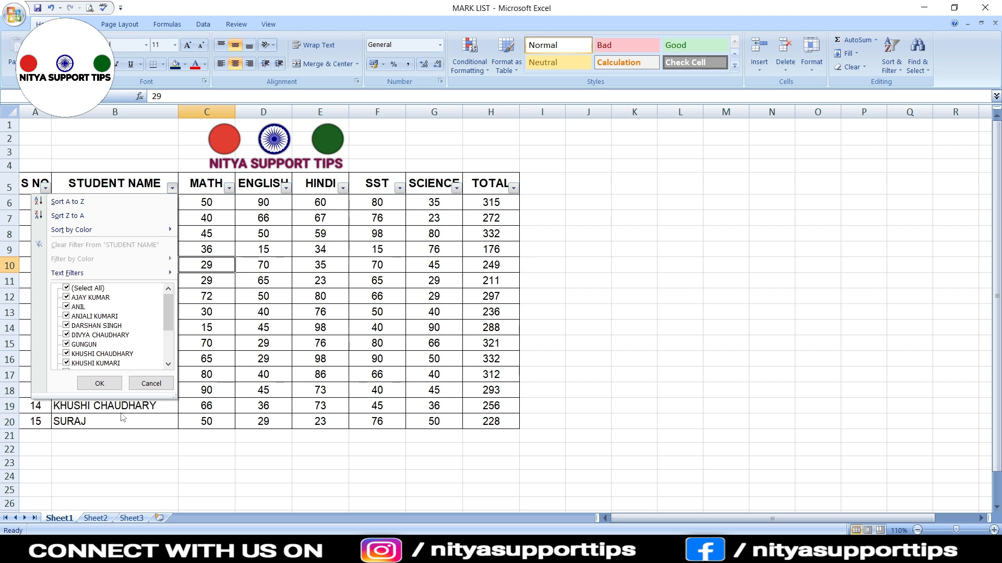
drag(175, 397, 231, 476)
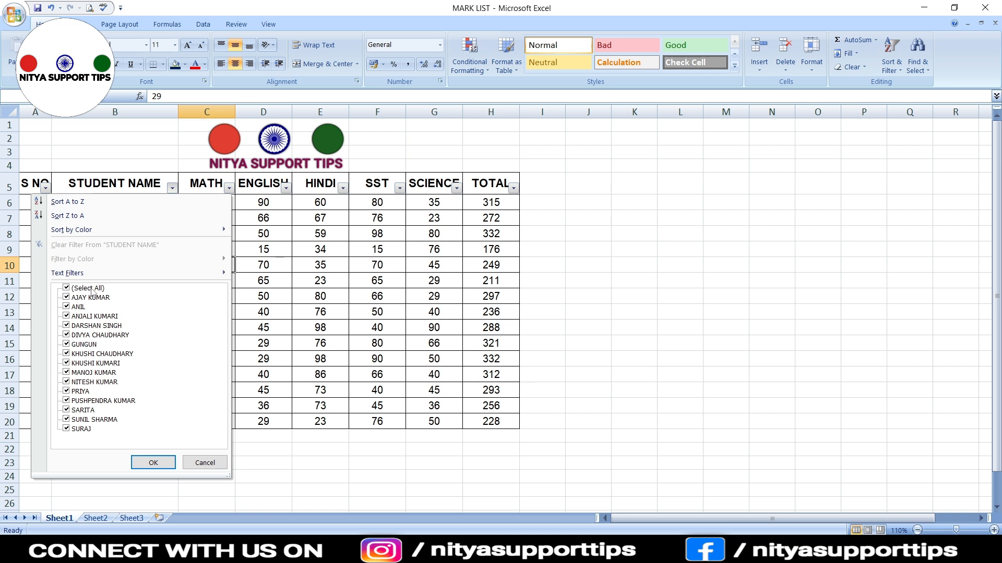
click(92, 290)
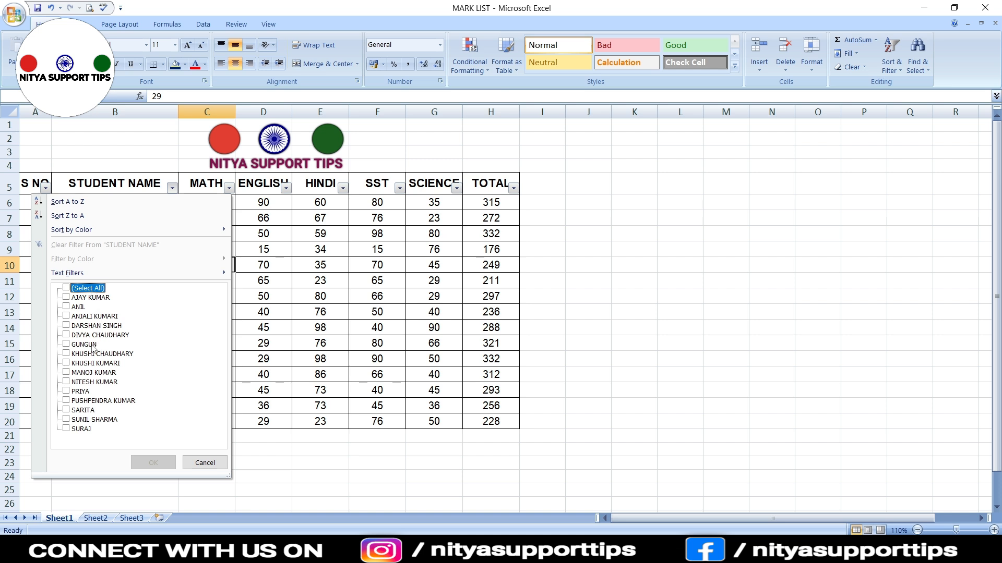
click(93, 346)
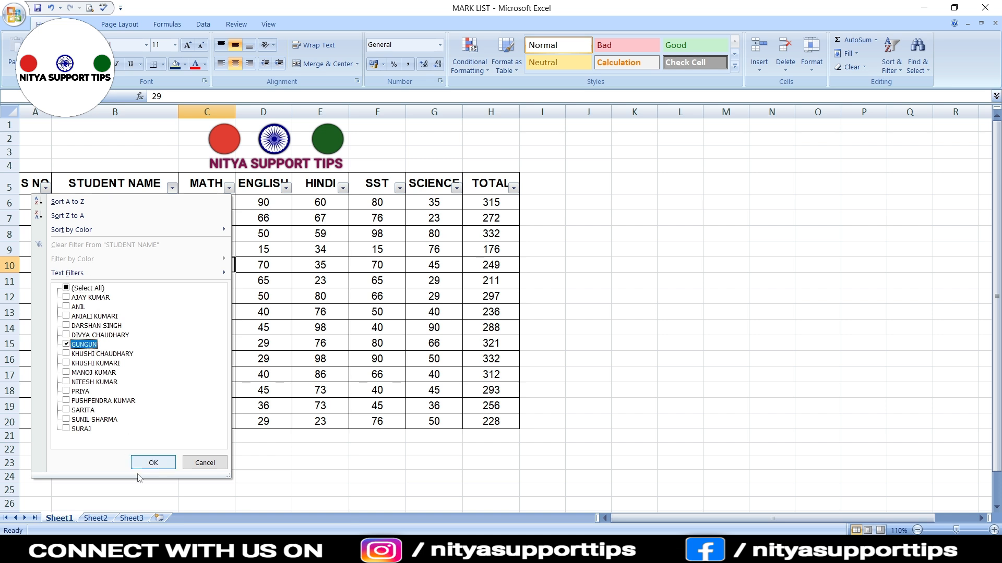
click(153, 462)
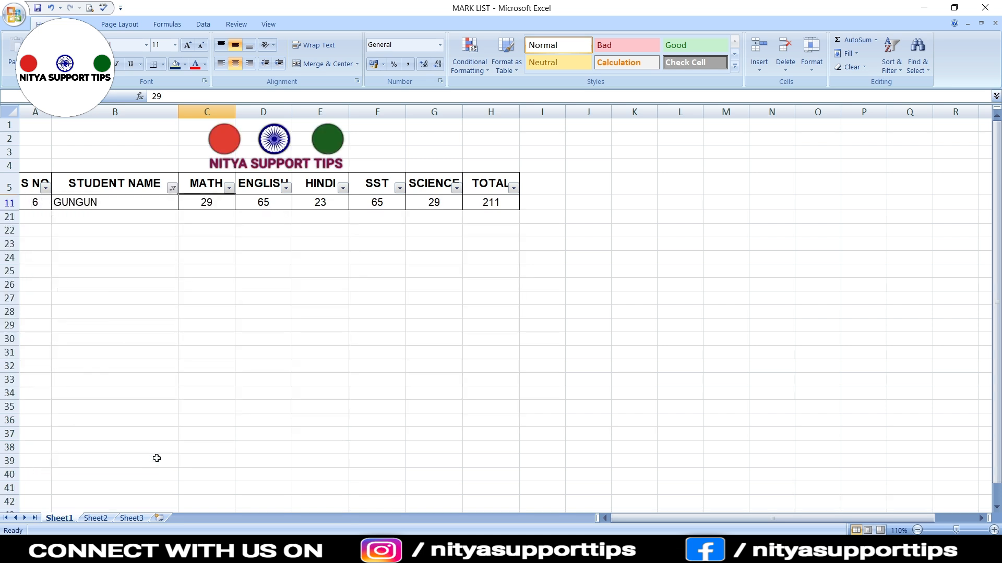
click(218, 340)
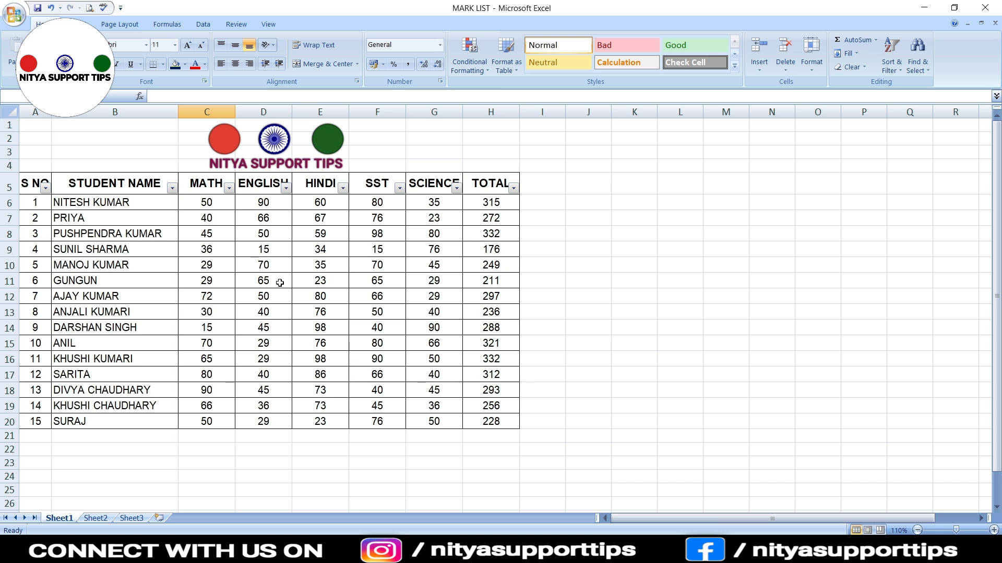
Sort the MATH column from largest to smallest, check the top student's mark, and undo the sort.
click(230, 189)
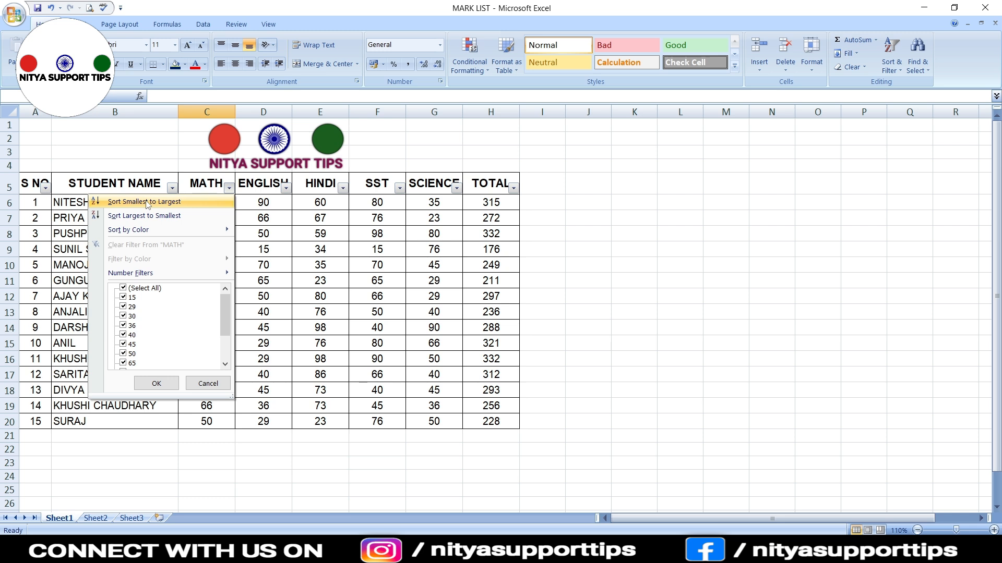
click(155, 216)
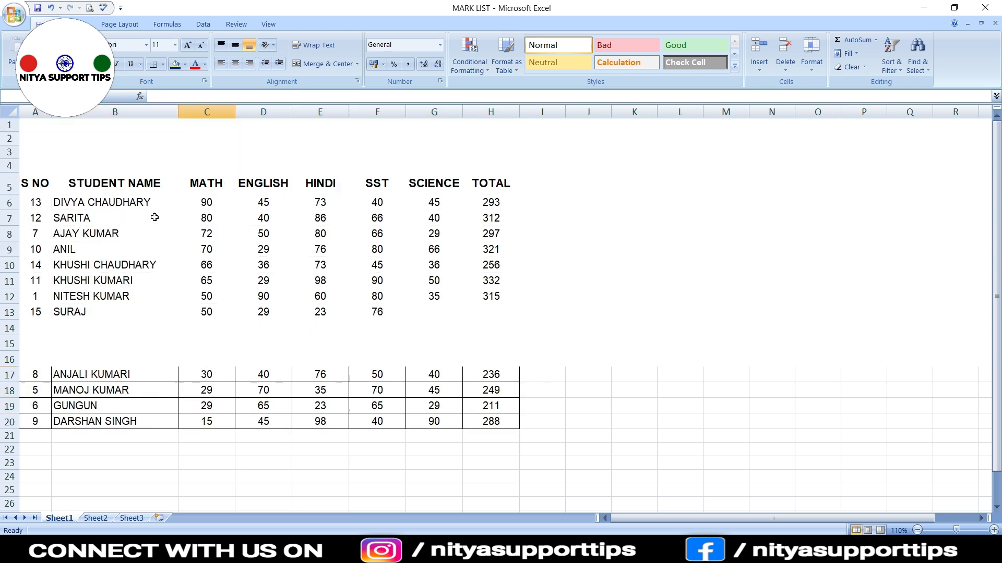
click(206, 202)
drag(161, 203, 213, 208)
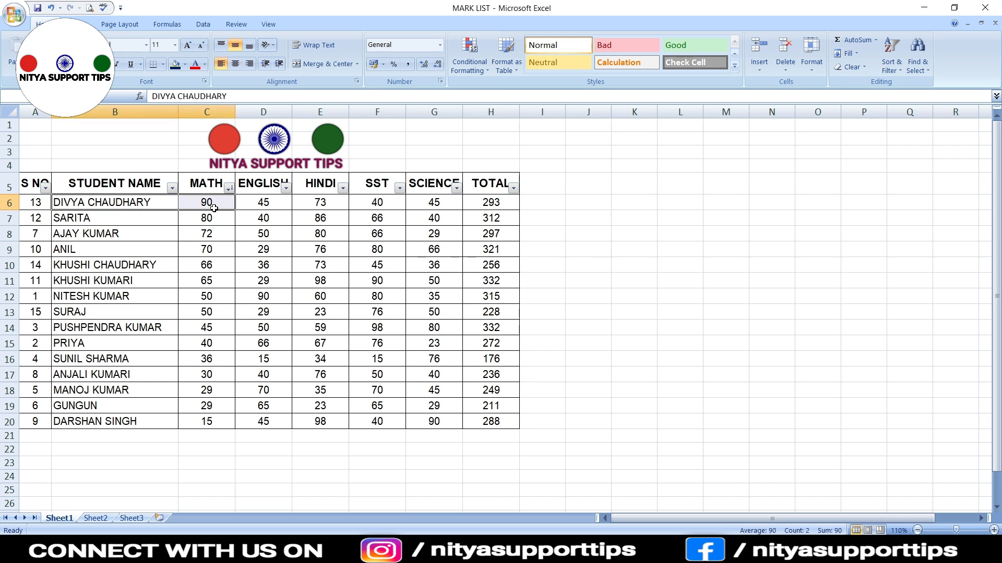
click(217, 203)
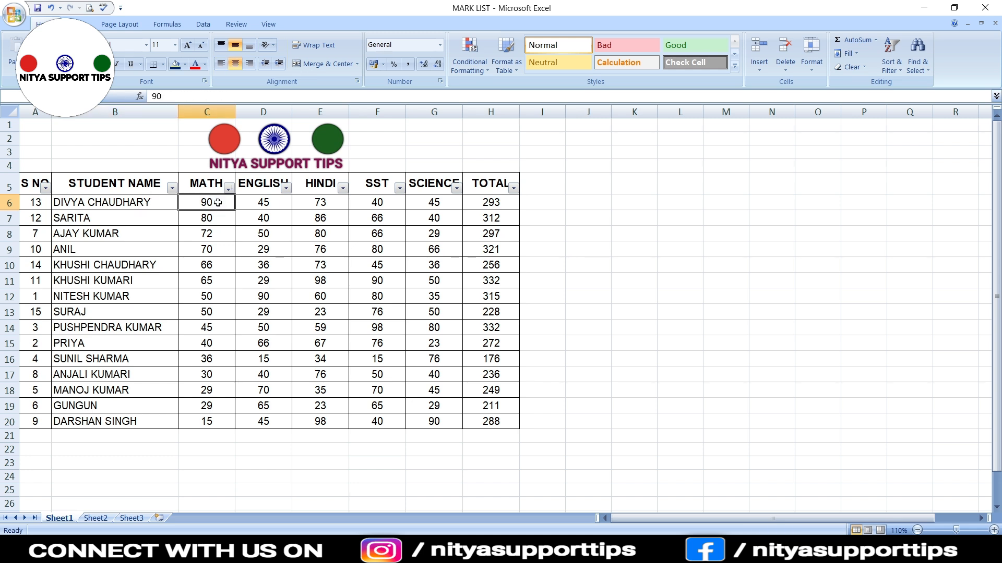
key(ctrl+z)
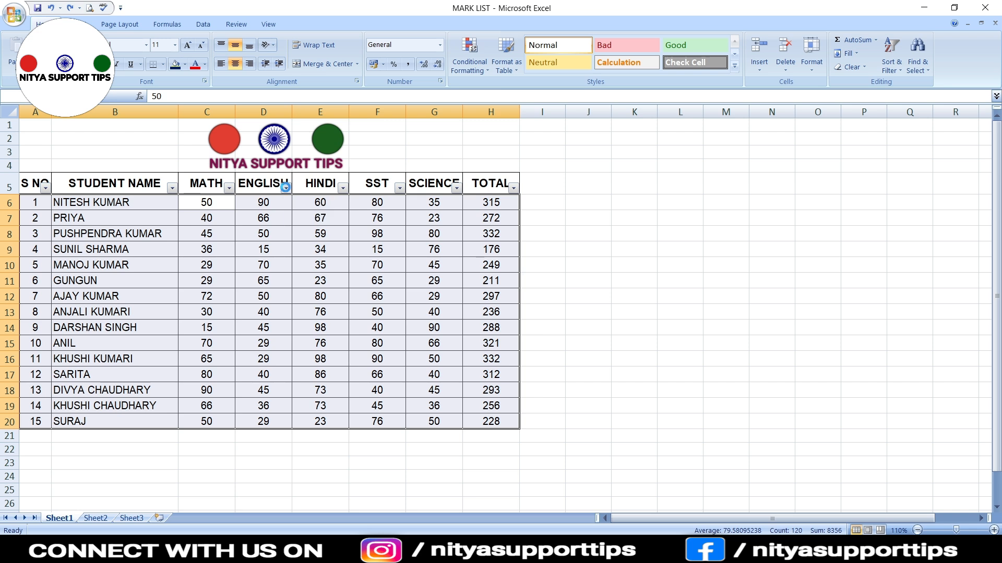
Filter the ENGLISH column to show only marks of 50, and check the ENGLISH marks of the filtered students.
click(286, 189)
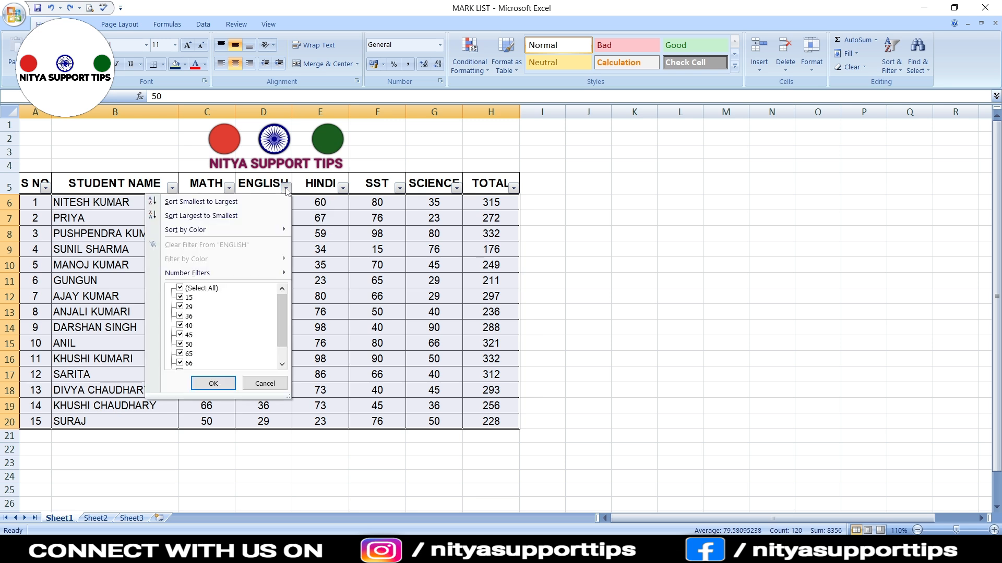
click(206, 292)
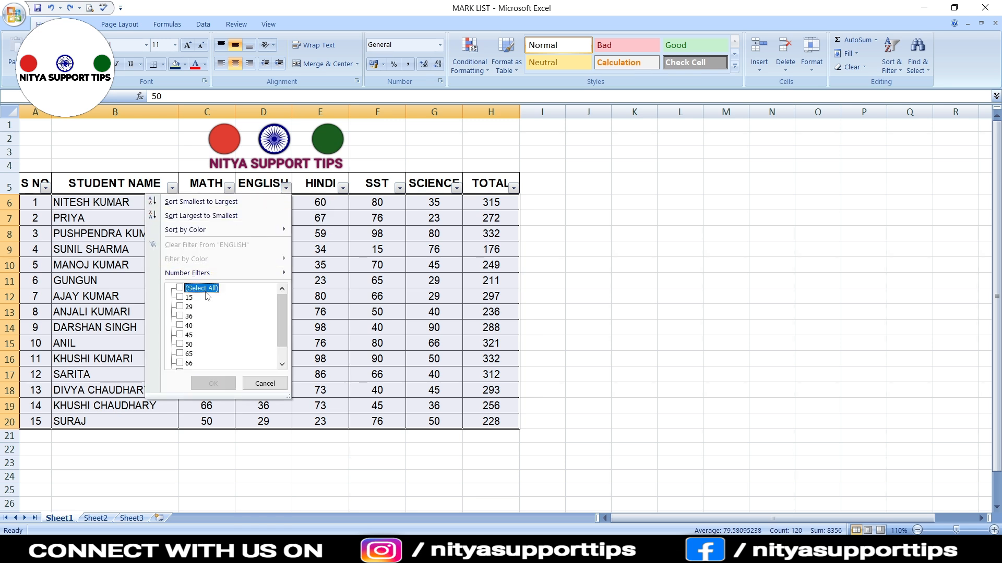
click(180, 345)
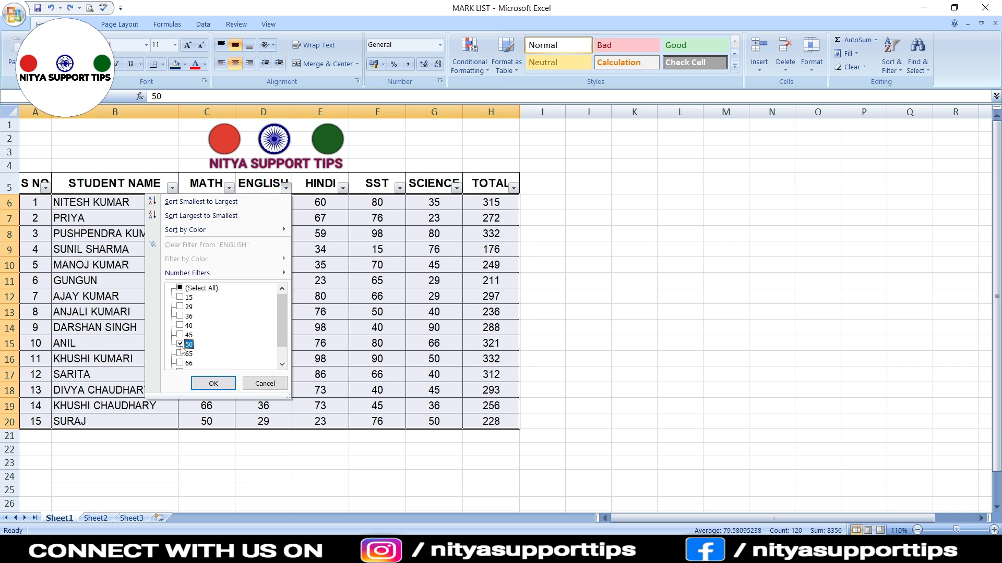
click(213, 384)
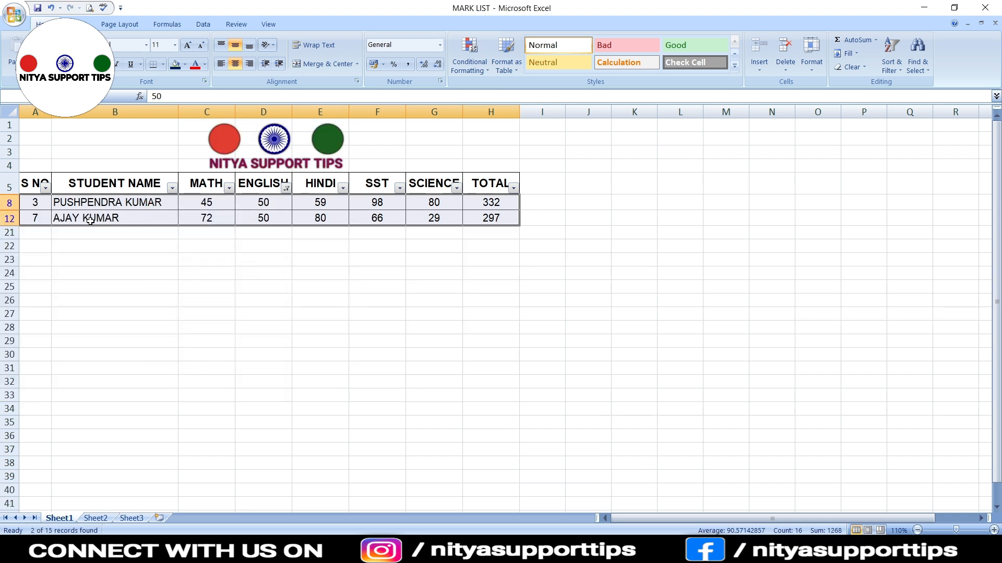
click(281, 201)
drag(279, 213, 279, 216)
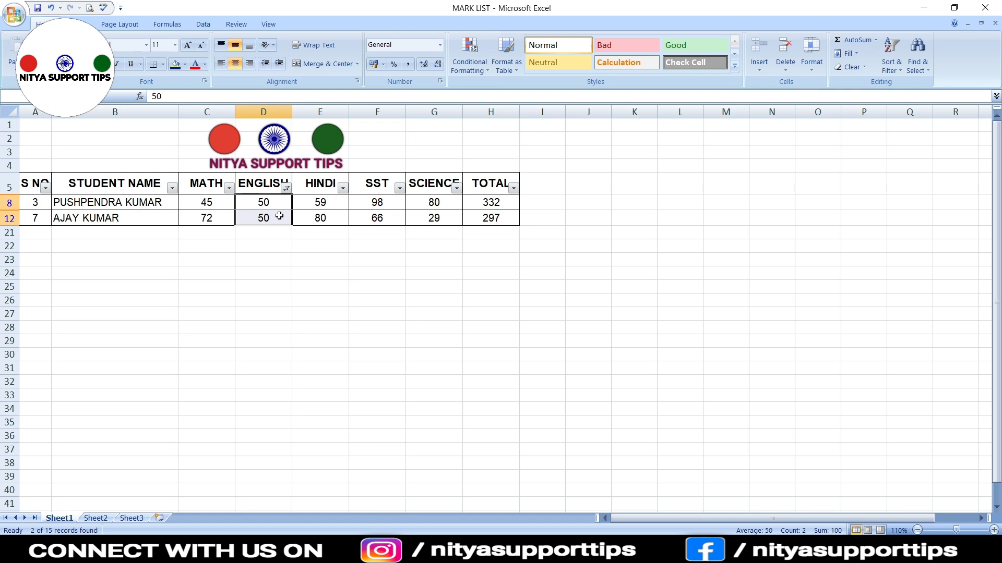
Clear the filter from the ENGLISH column so all students are listed.
click(287, 188)
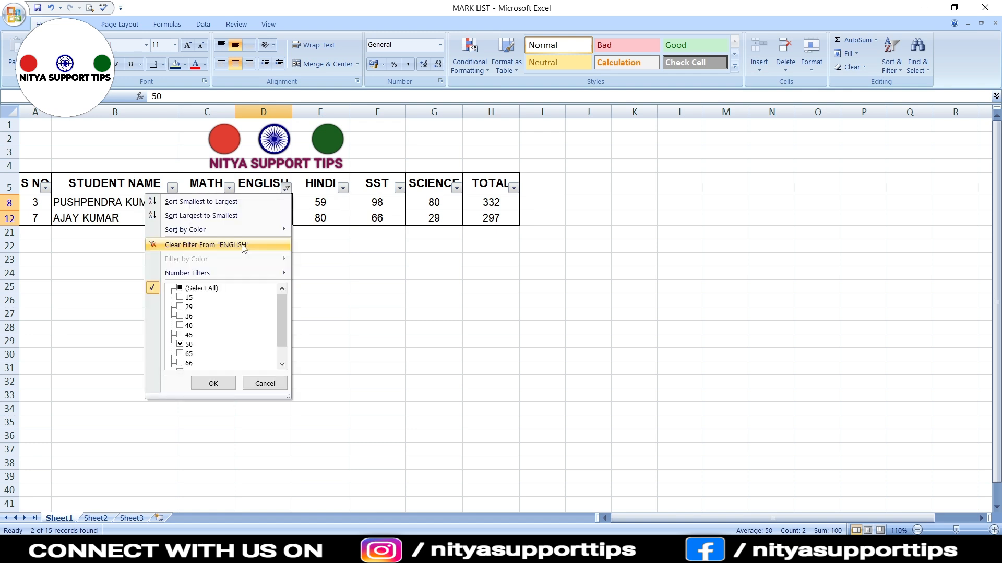
click(243, 246)
click(338, 303)
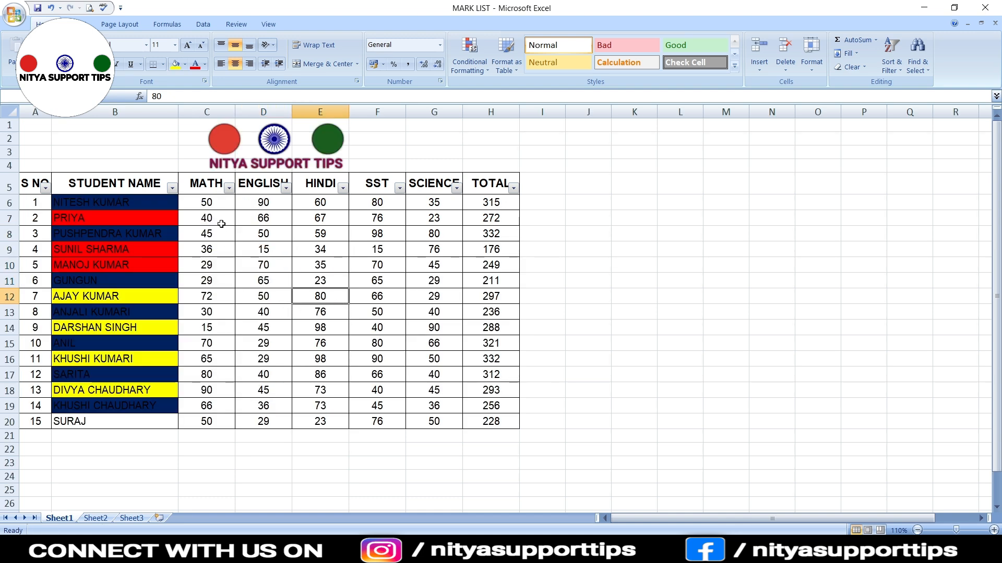
Sort the STUDENT NAME column by cell color with the dark blue cells on top.
click(172, 189)
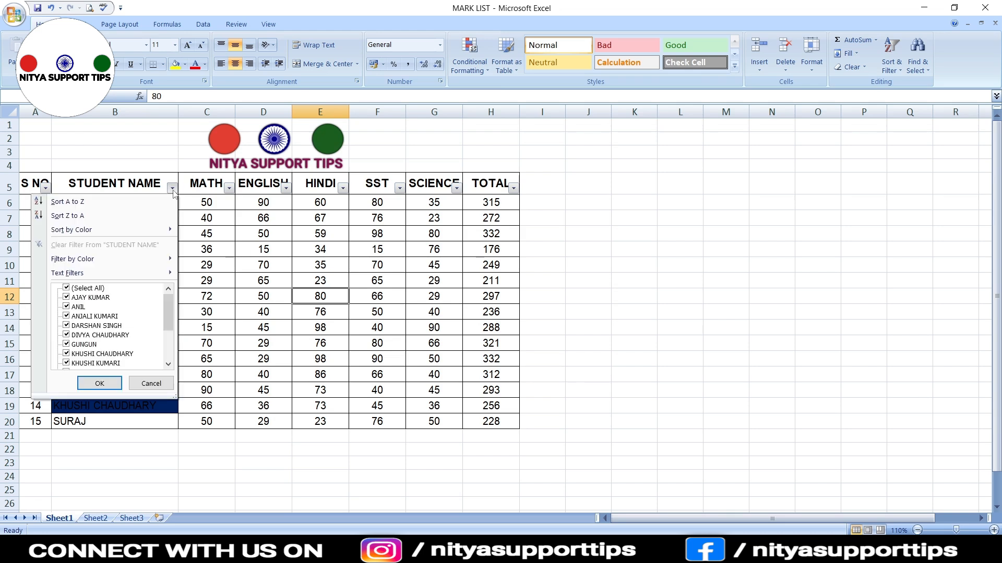
mouse_move(126, 235)
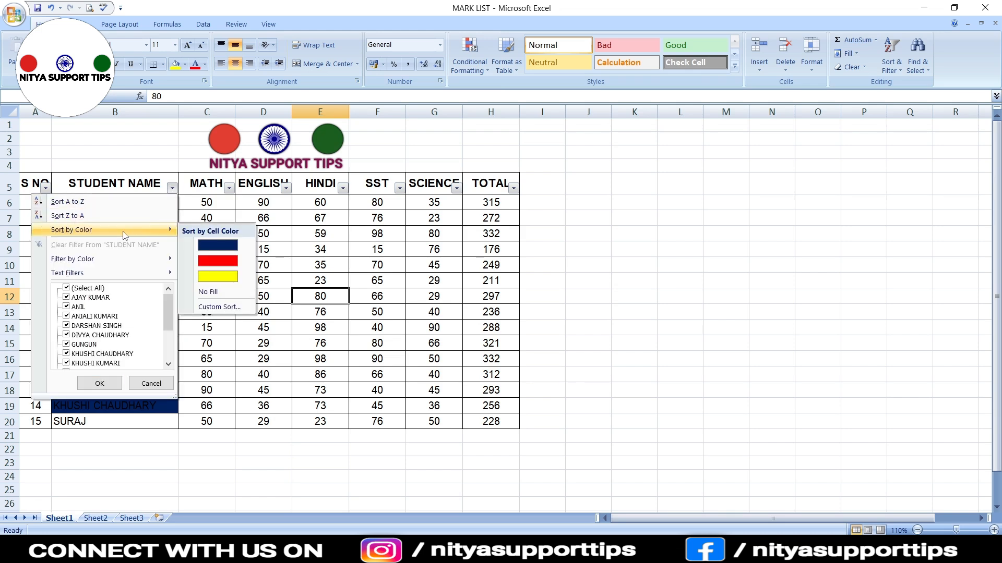
click(172, 188)
click(172, 189)
mouse_move(137, 230)
click(224, 244)
Check the color grouping by selecting the dark blue names, the red names and the dark blue students' marks.
drag(135, 202, 146, 297)
click(141, 312)
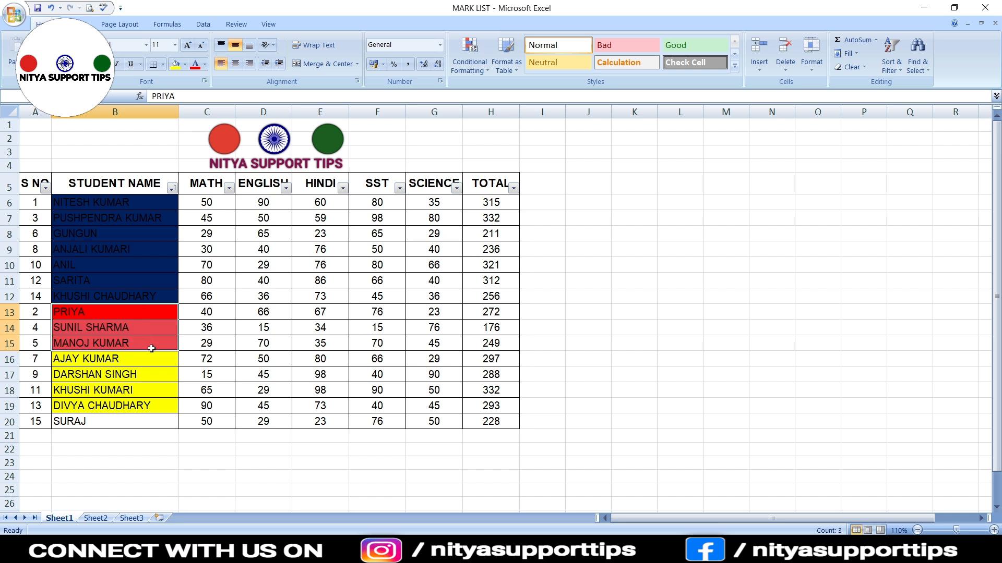
drag(115, 202, 513, 288)
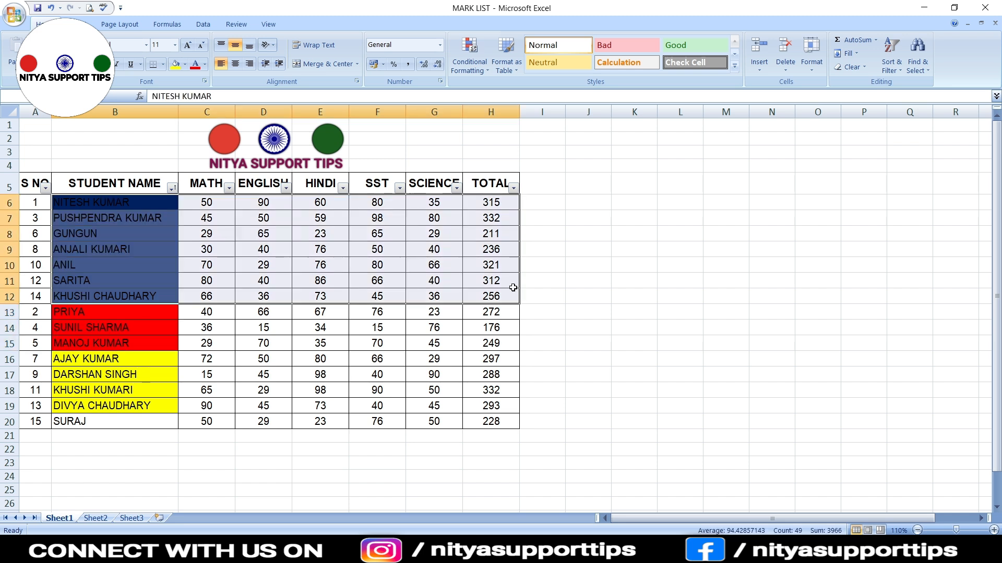
click(535, 363)
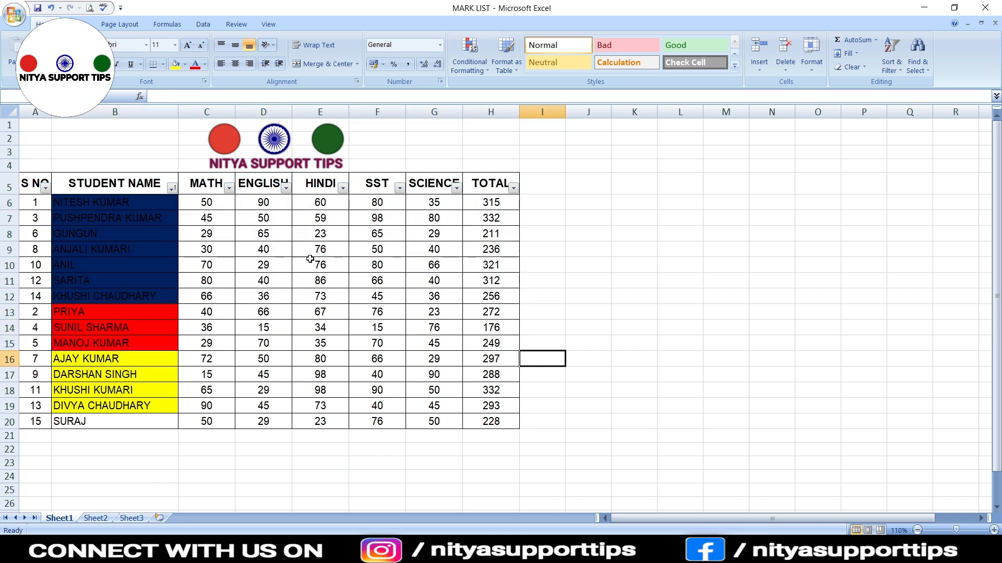
Apply a custom sort on STUDENT NAME by cell color with red on top, and check the red students' rows.
click(173, 189)
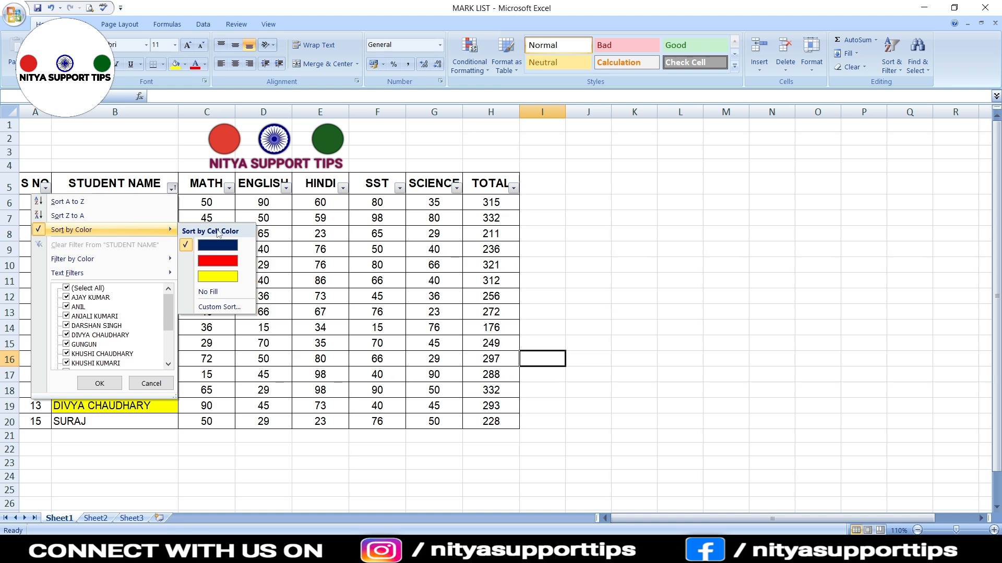
click(234, 309)
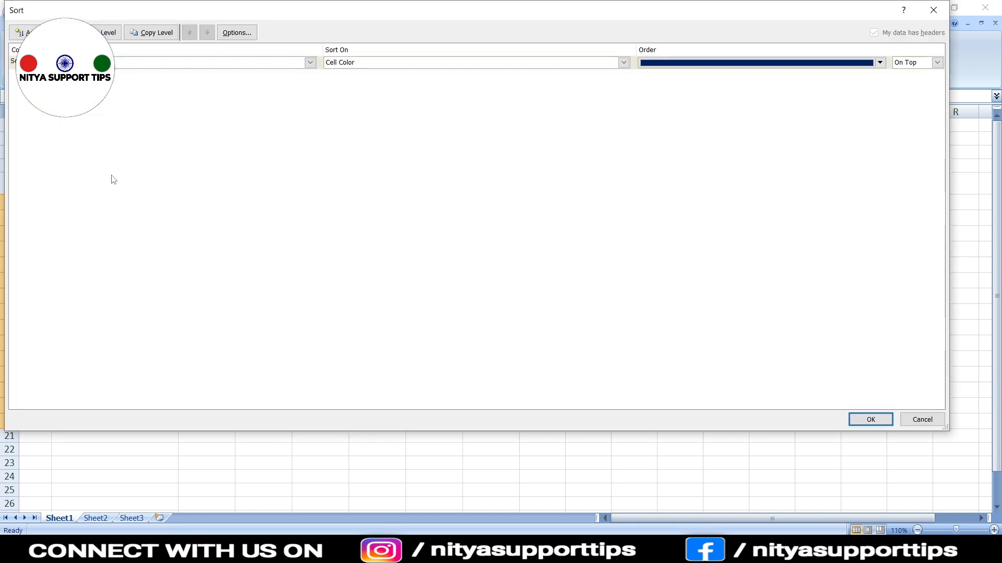
click(880, 62)
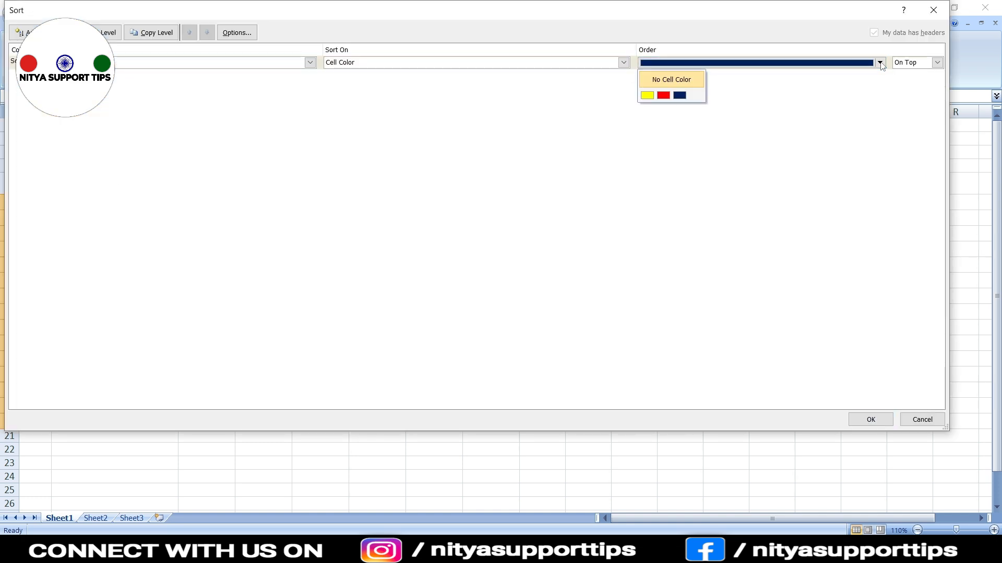
click(663, 96)
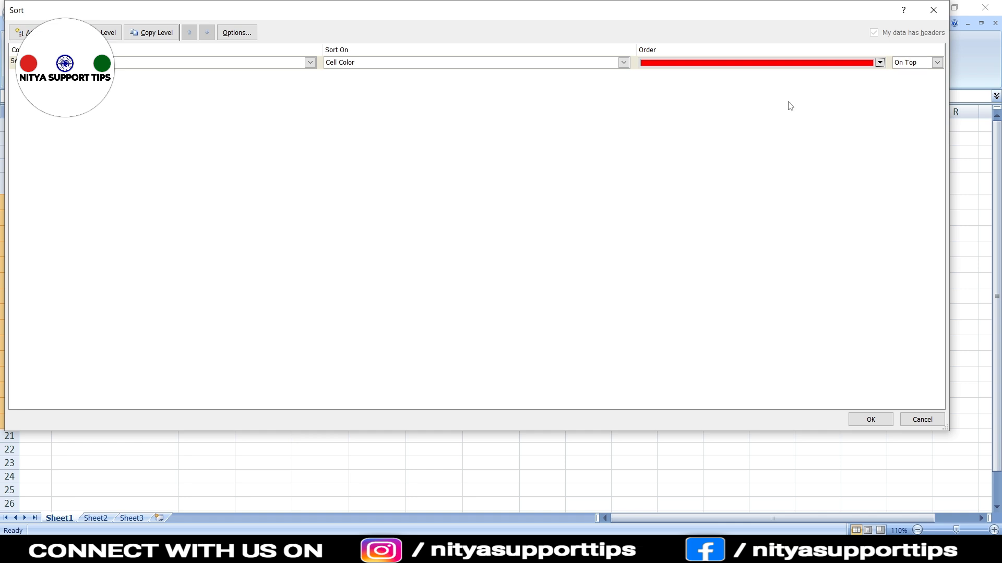
click(870, 420)
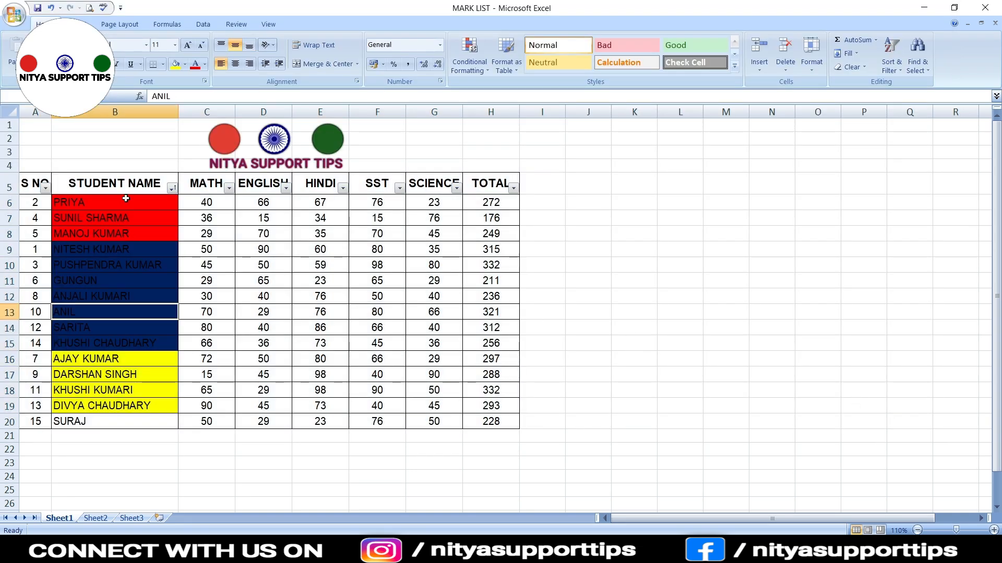
drag(126, 199, 480, 234)
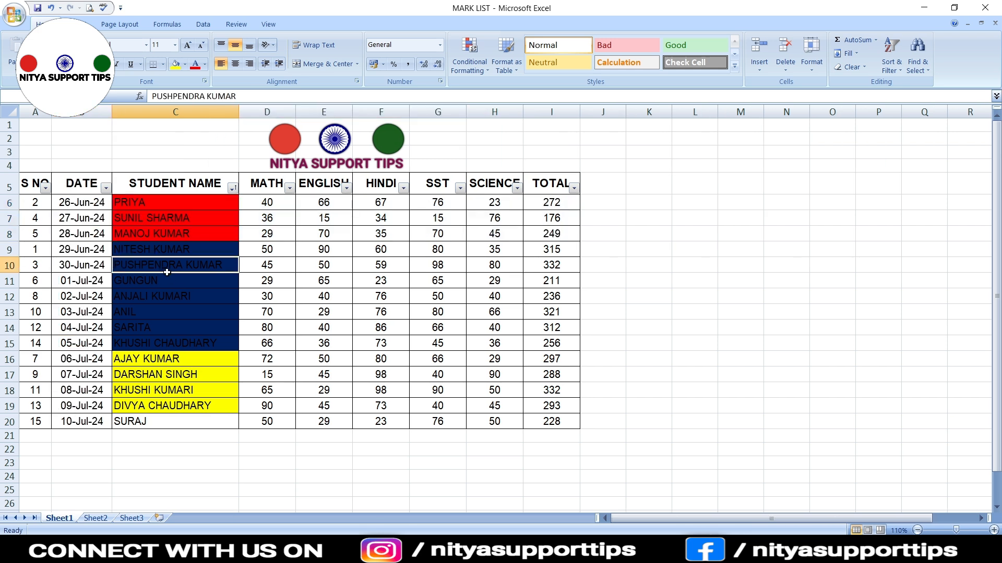
Filter the DATE column to show only June 2024, and check the filtered dates, names and marks.
click(106, 189)
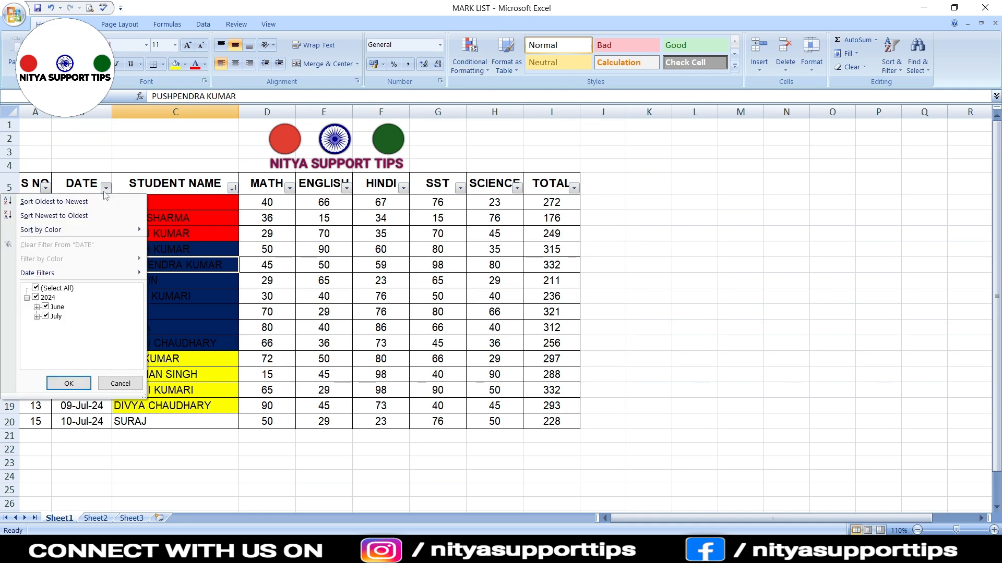
click(46, 317)
click(68, 384)
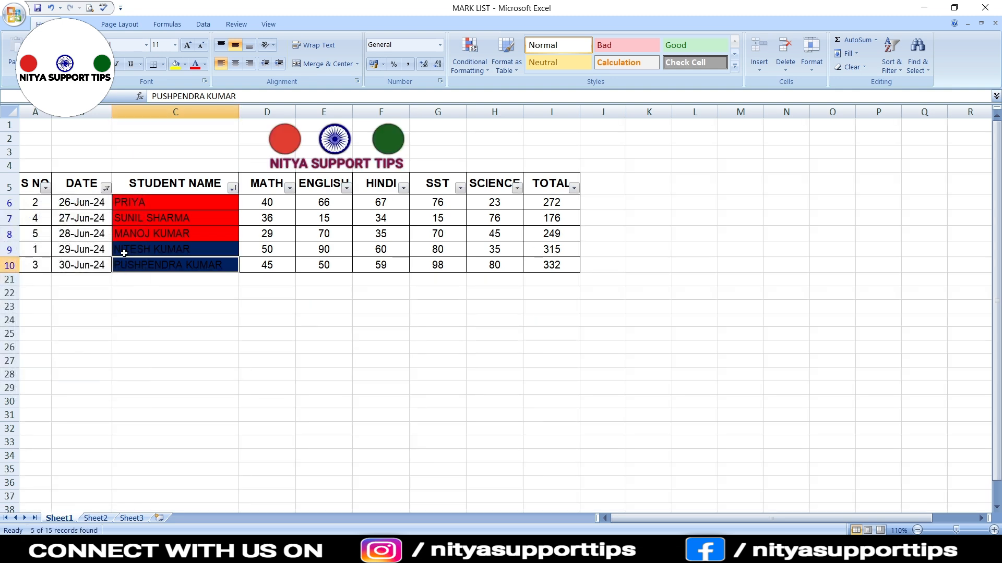
drag(96, 201, 168, 266)
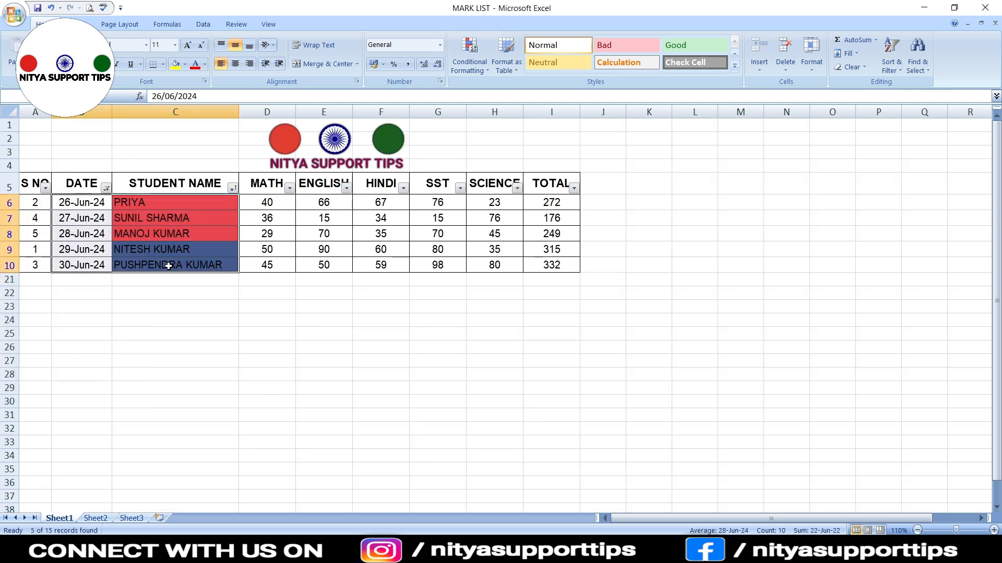
drag(267, 203, 546, 261)
drag(82, 203, 82, 263)
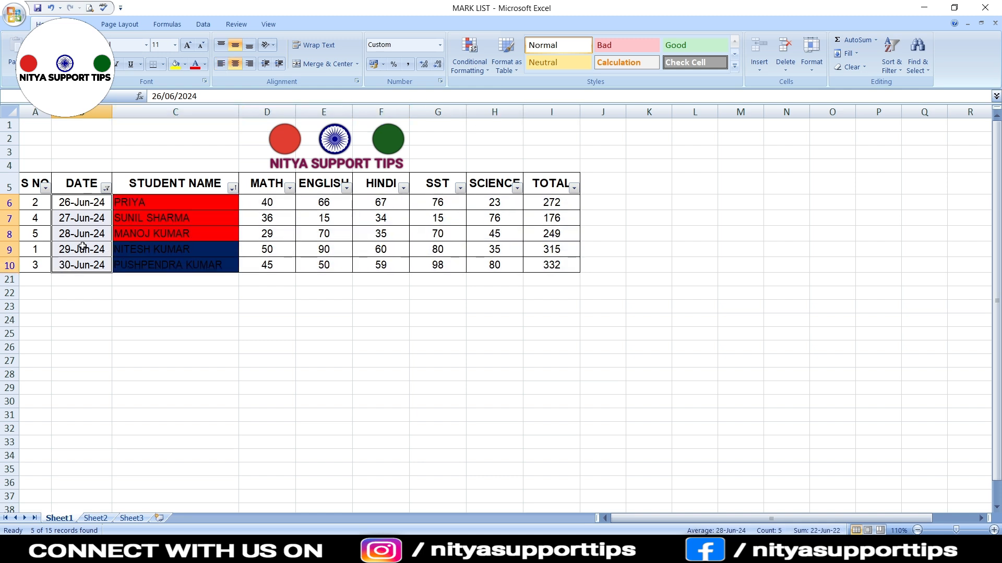
Change the DATE column filter to show only July 2024, and check the listed dates.
click(106, 188)
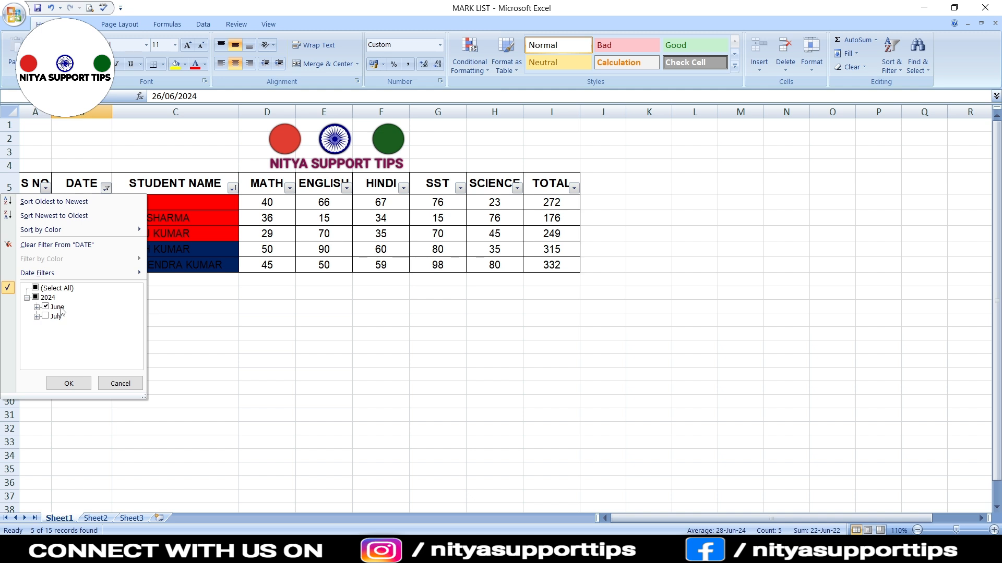
click(59, 307)
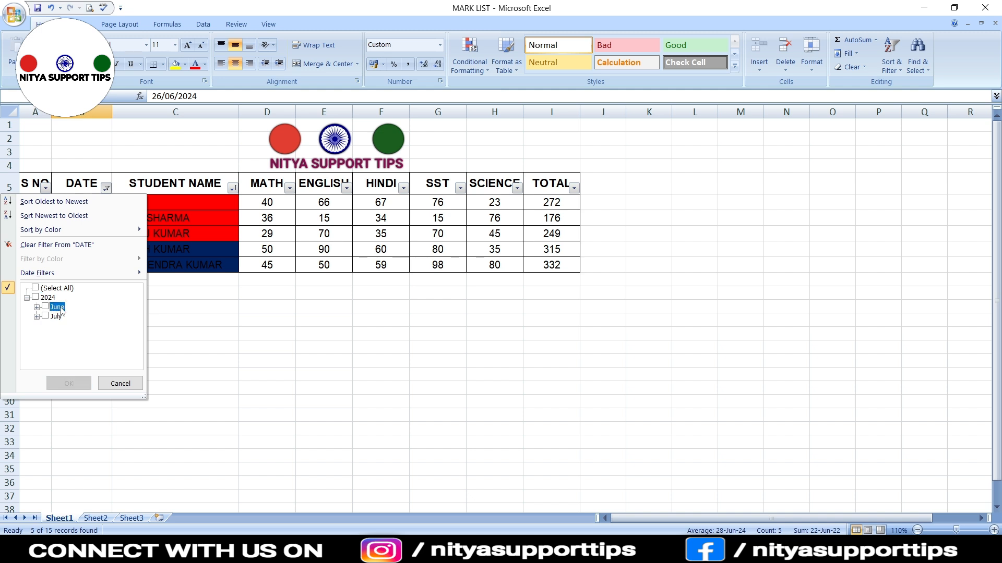
click(46, 316)
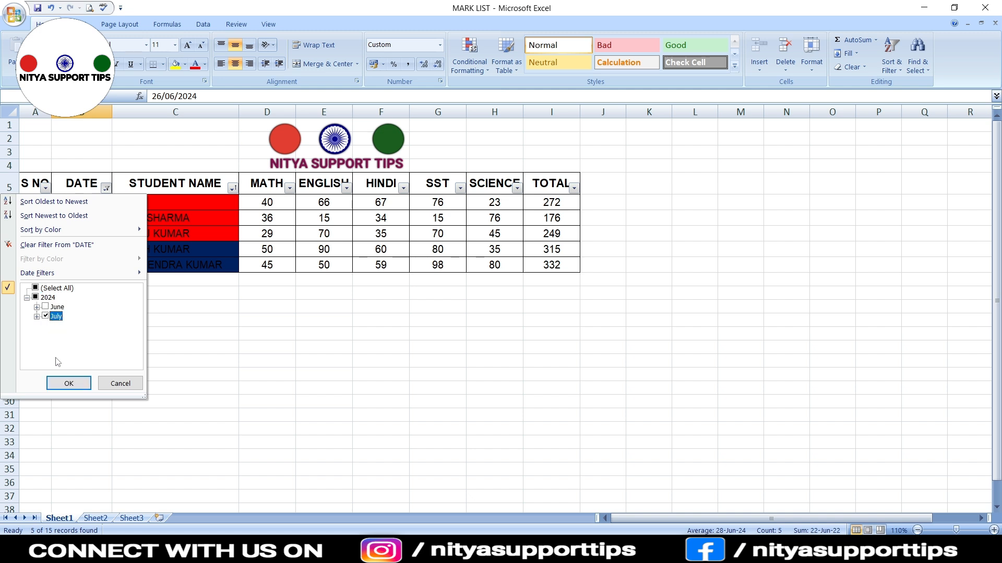
click(74, 383)
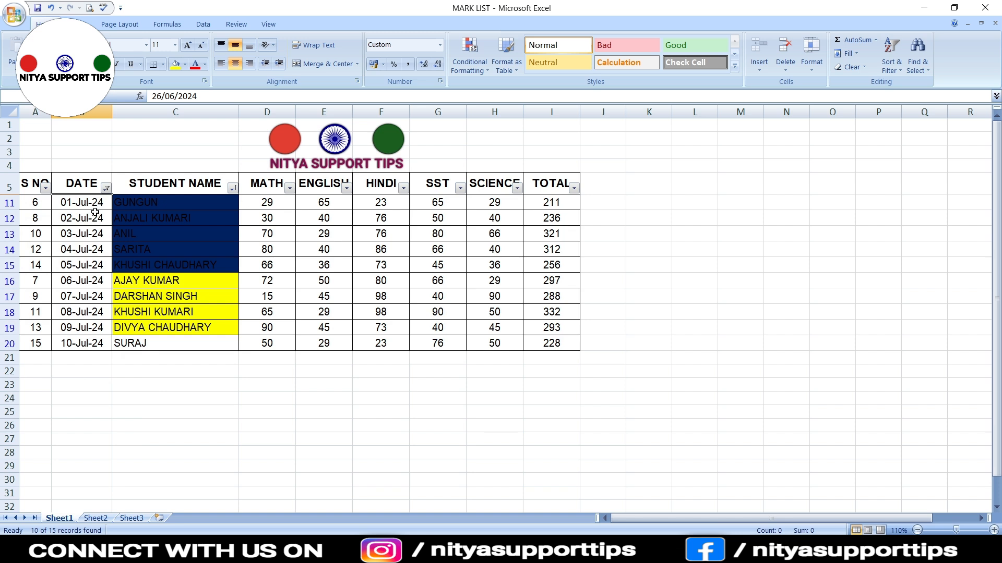
drag(95, 207, 102, 341)
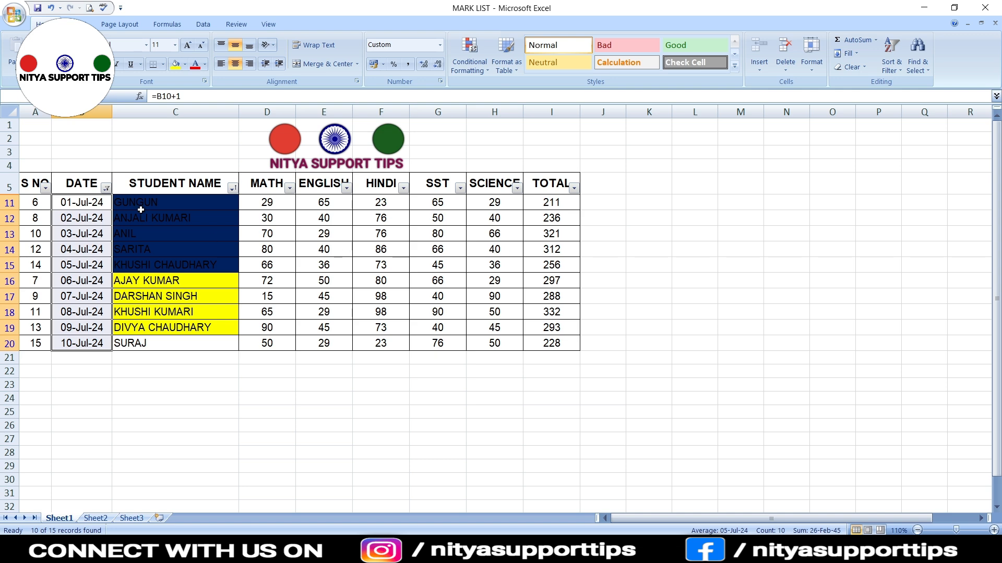
Clear the filter from the DATE column so all students are listed.
click(106, 188)
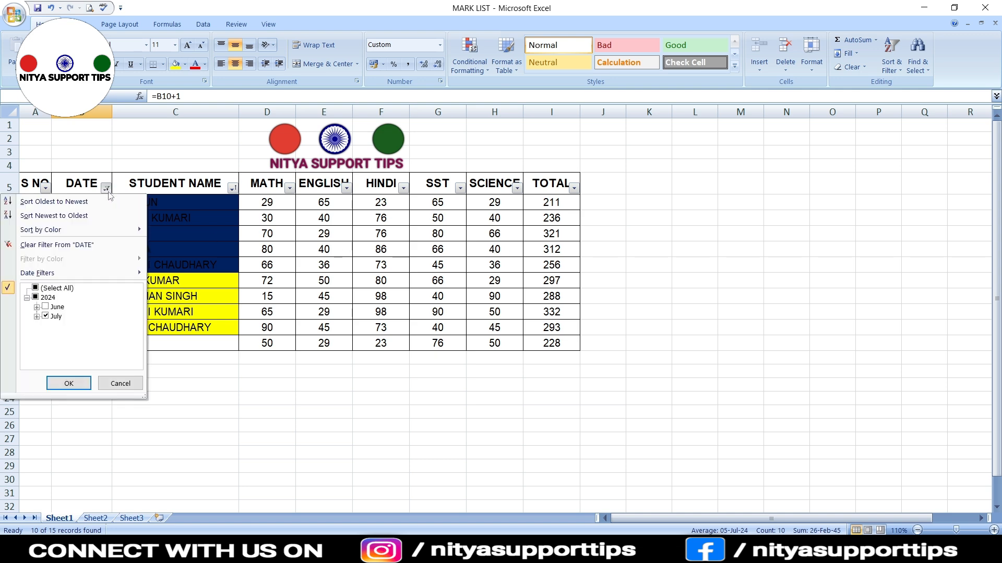
click(106, 245)
click(180, 270)
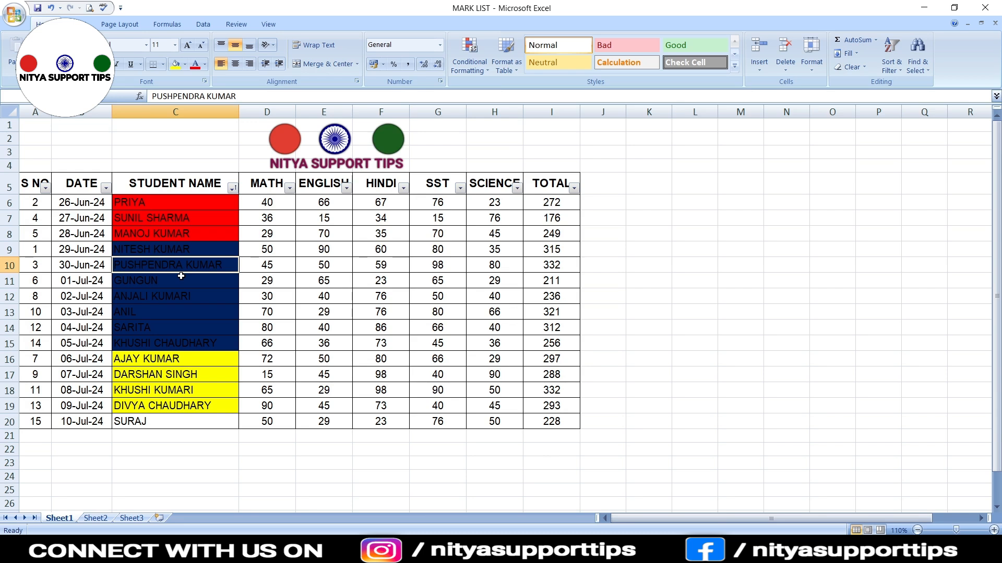